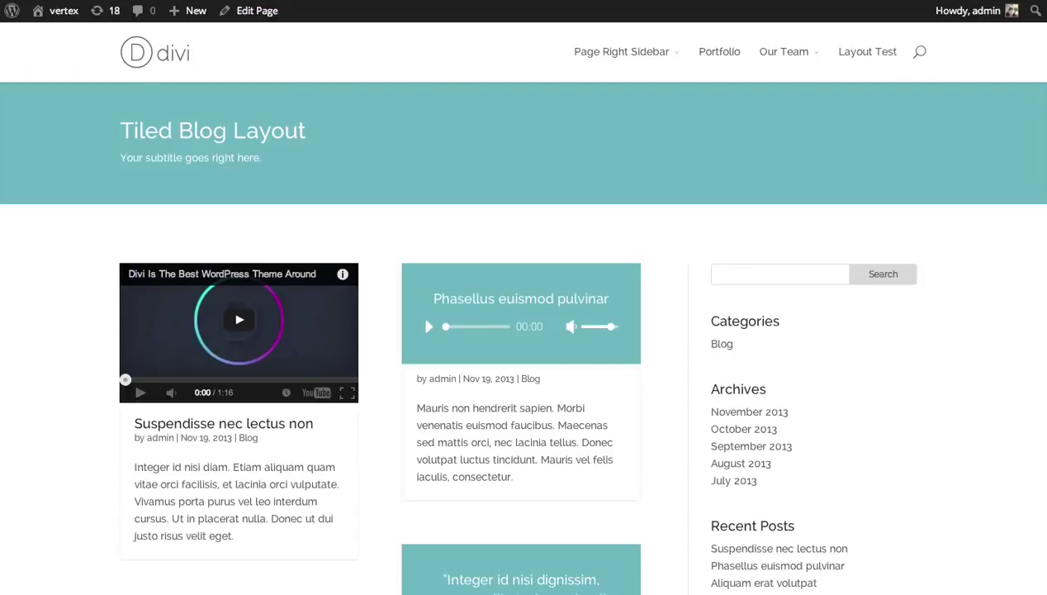
Scroll through the Tiled Blog Layout page to view the post tiles
scroll(420, 311, down, 3)
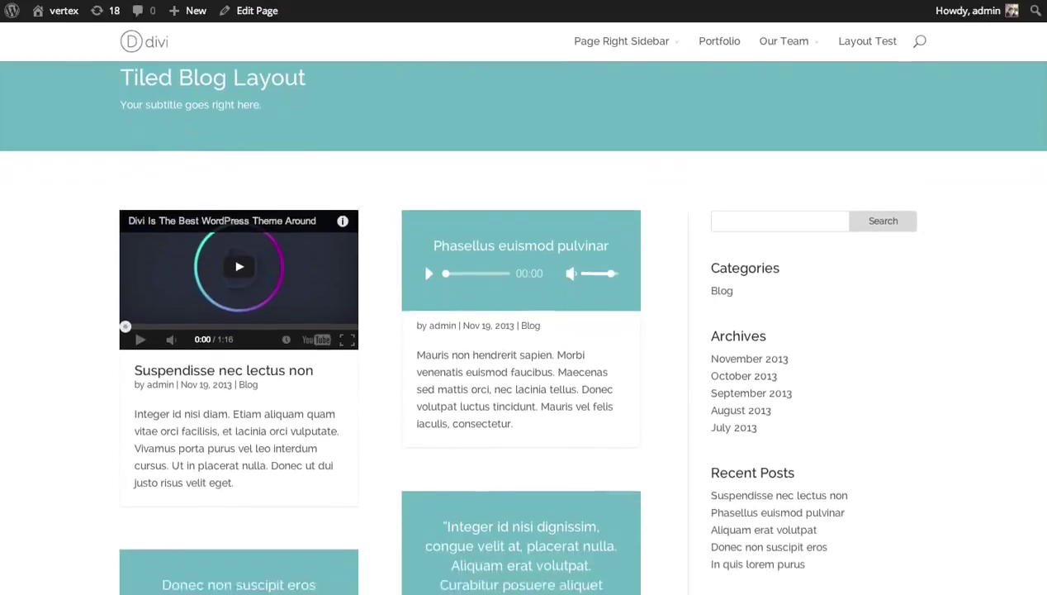
scroll(513, 323, down, 5)
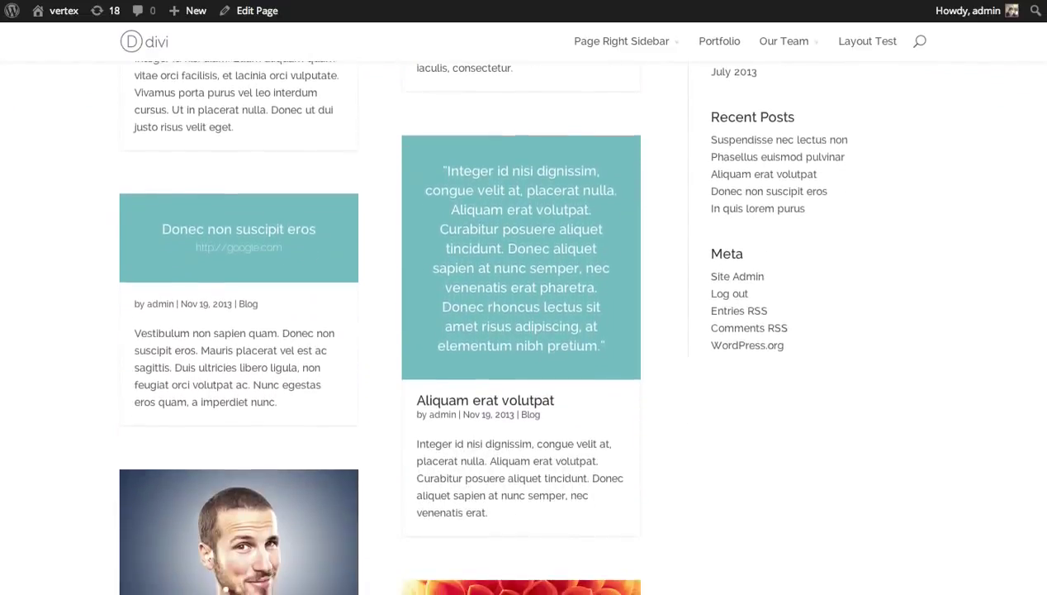
scroll(479, 323, up, 5)
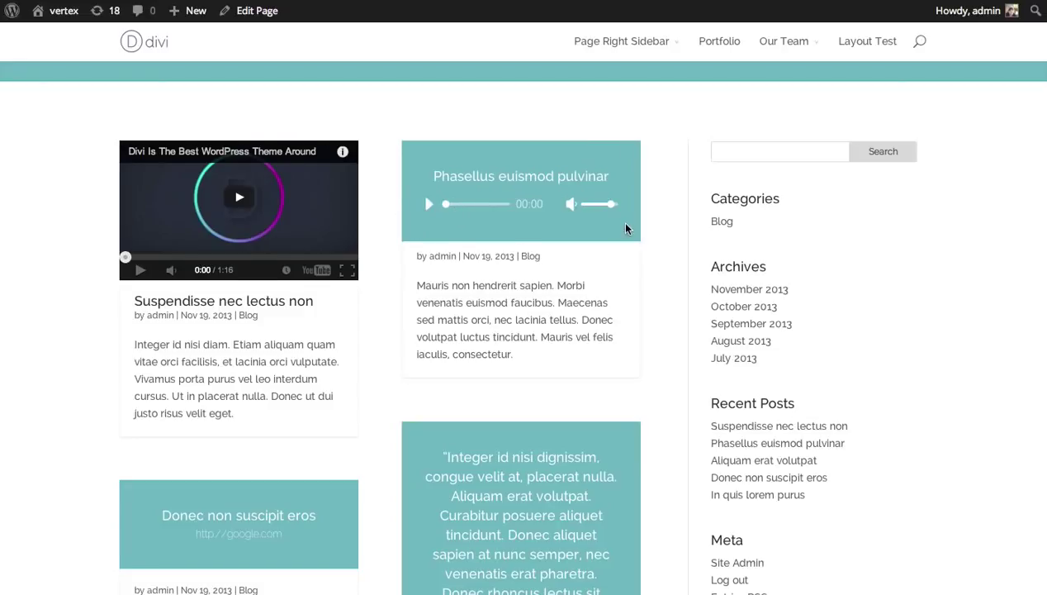
scroll(625, 229, down, 3)
scroll(625, 227, down, 1)
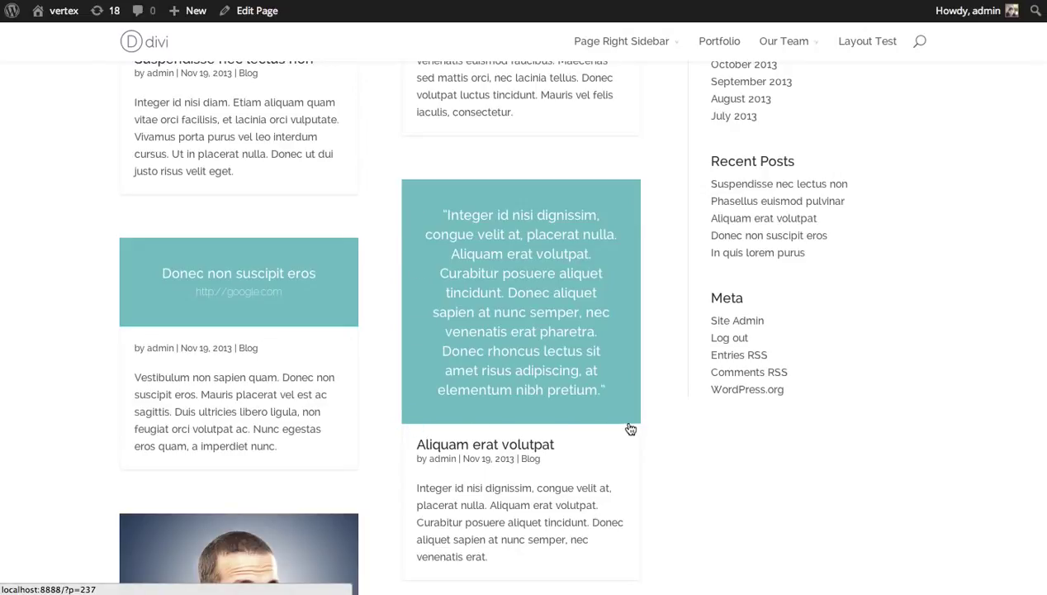
scroll(538, 345, down, 4)
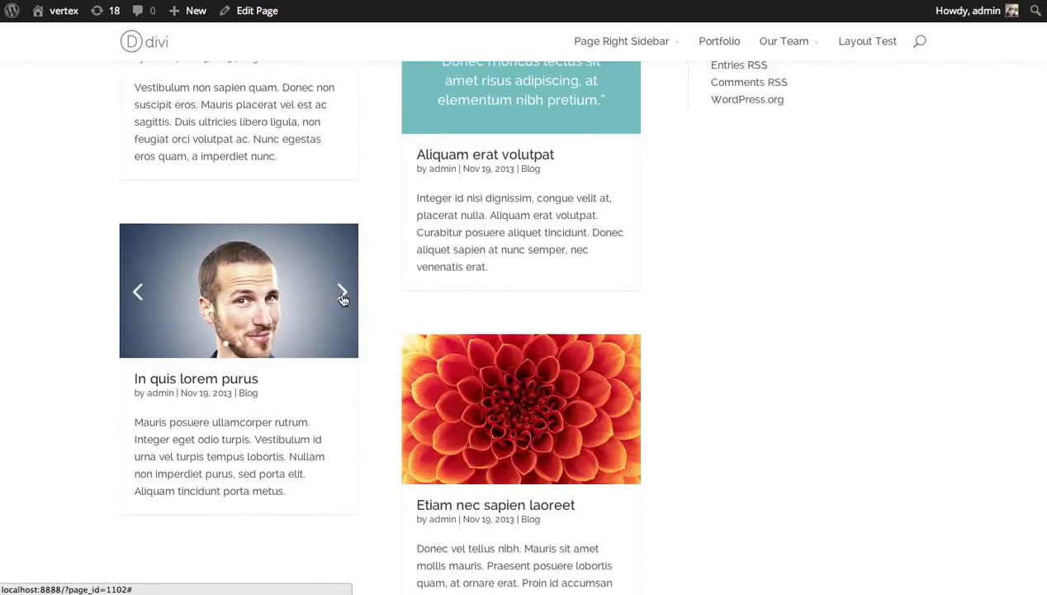
Advance the gallery tile's slider three photos, then keep browsing the blog listing
click(343, 296)
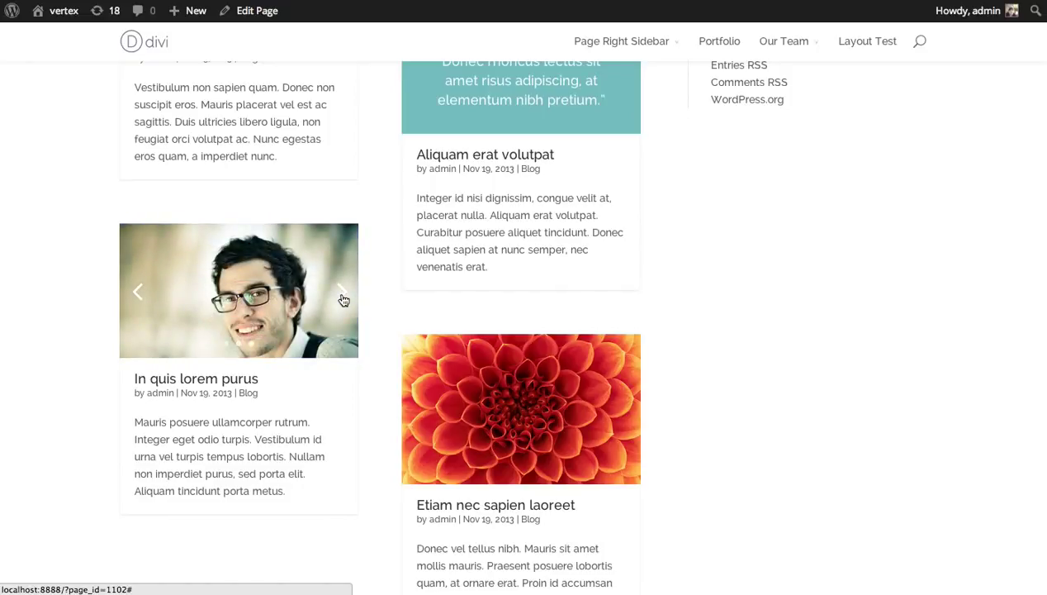
click(343, 298)
click(343, 297)
scroll(539, 367, down, 1)
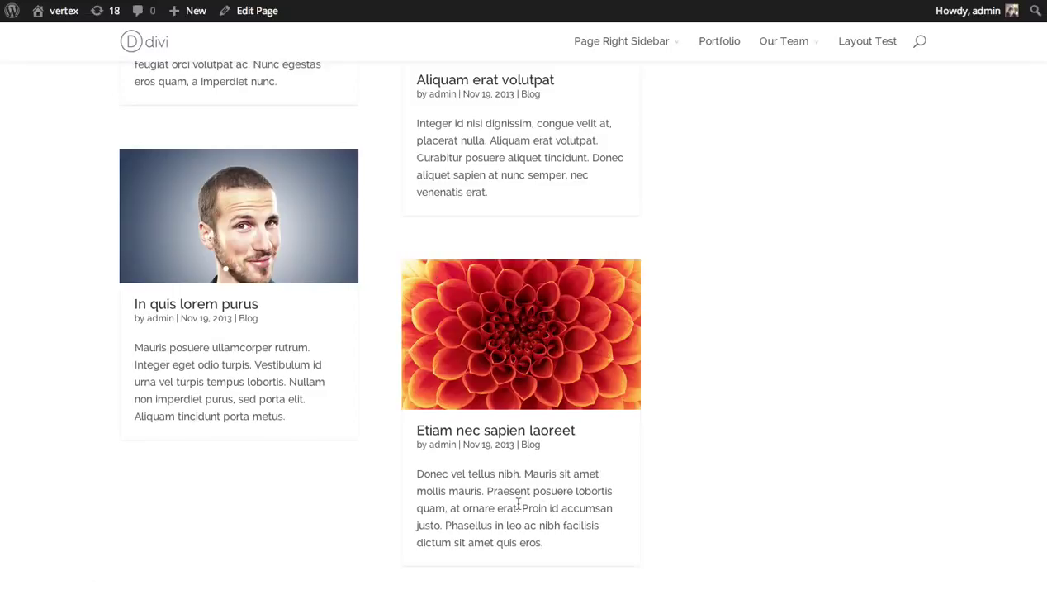
scroll(706, 398, down, 1)
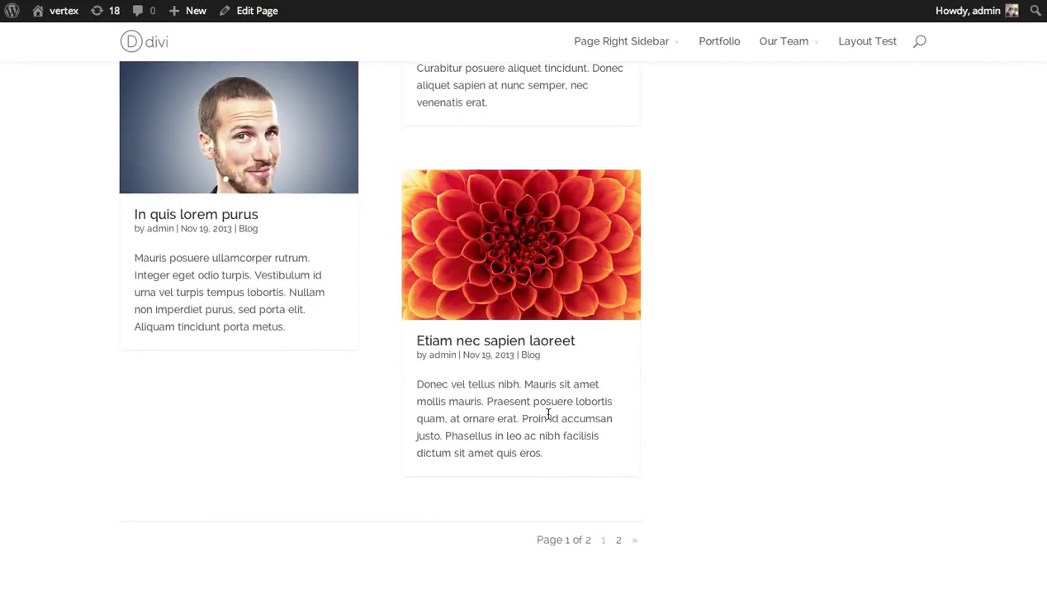
scroll(523, 322, up, 10)
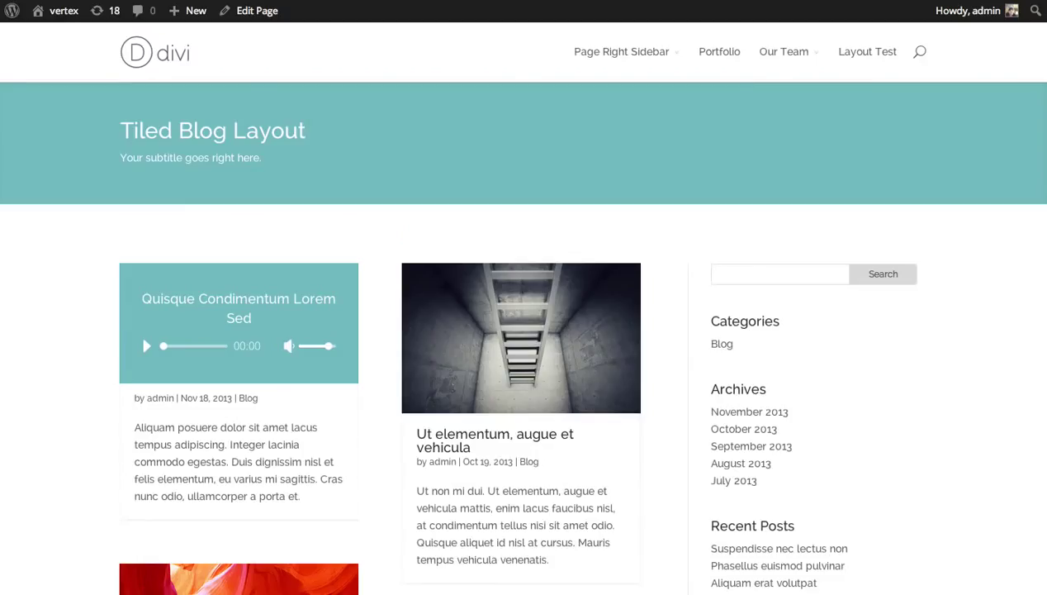
scroll(449, 323, down, 6)
scroll(449, 322, up, 3)
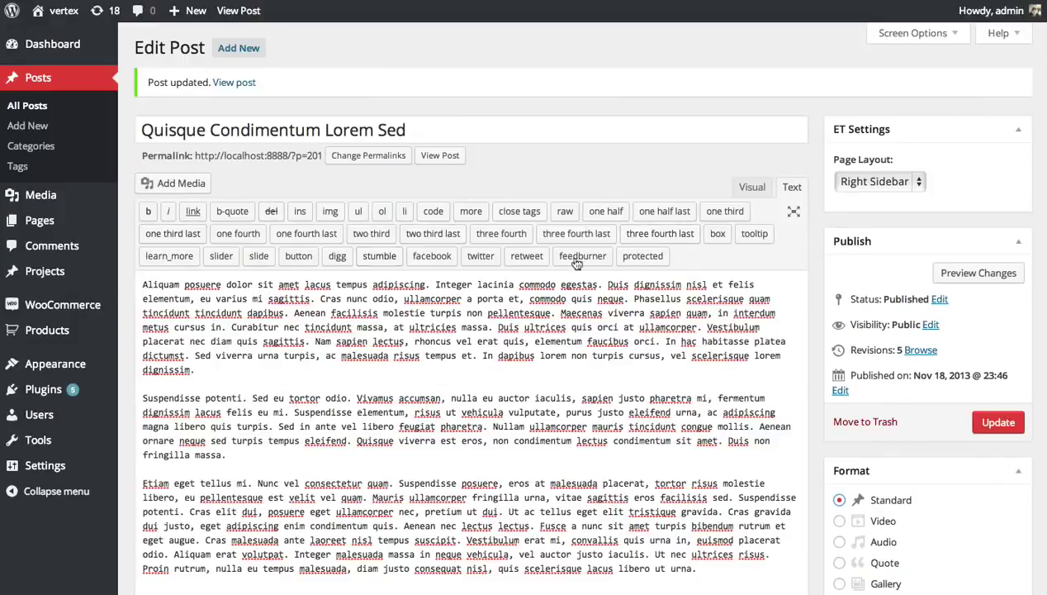
Set the post format to Video
scroll(523, 330, down, 3)
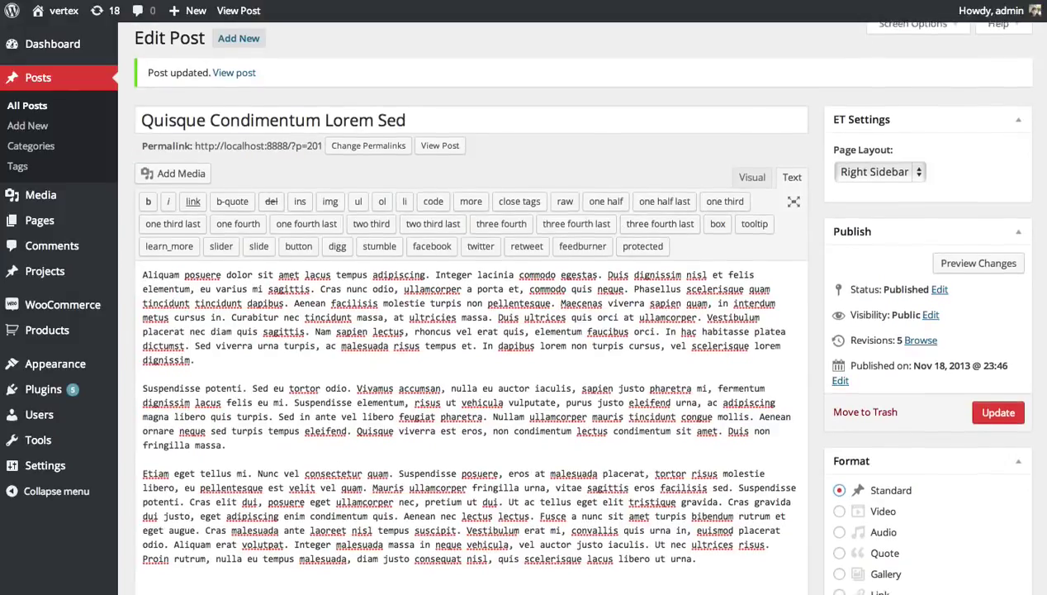
scroll(797, 420, up, 2)
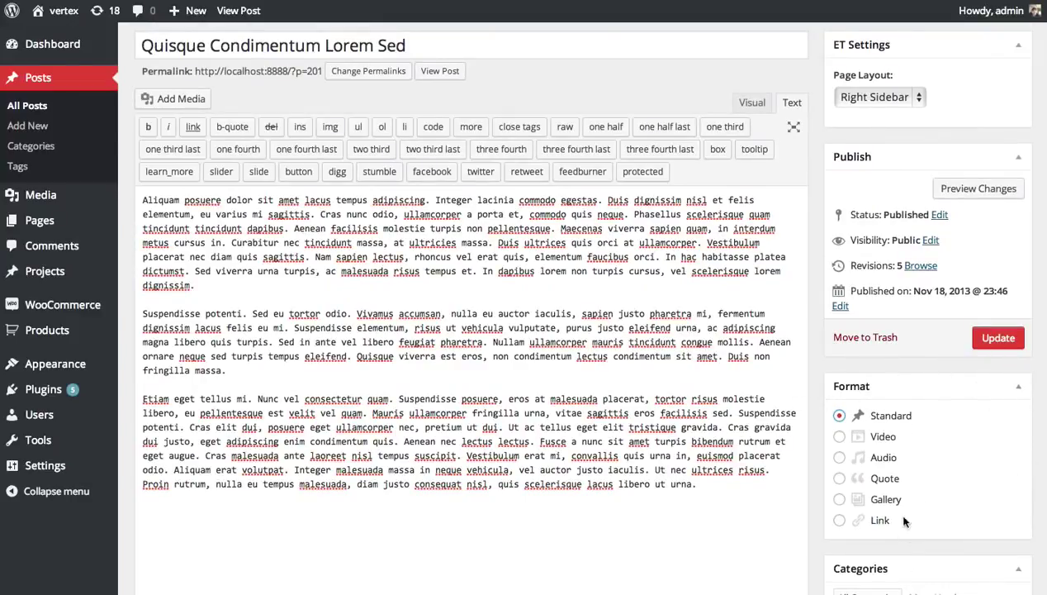
click(841, 438)
Paste the YouTube link on a new line after the first paragraph and update the post
key(Return)
key(Return)
text(https://www.youtube.com/watch?v=QRVcsQm0I0c)
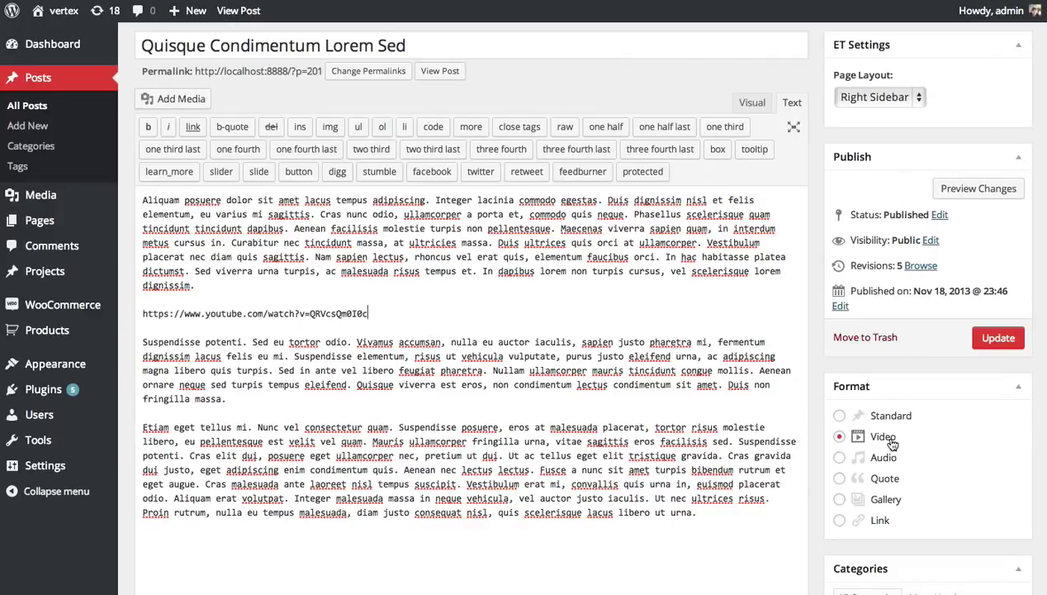
triple_click(267, 312)
click(267, 314)
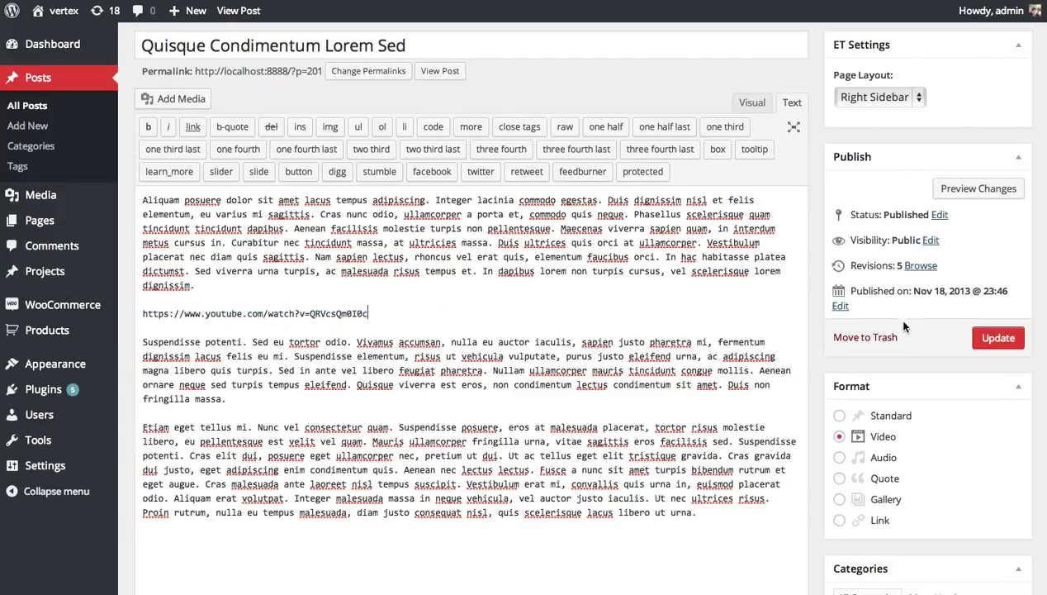
click(985, 341)
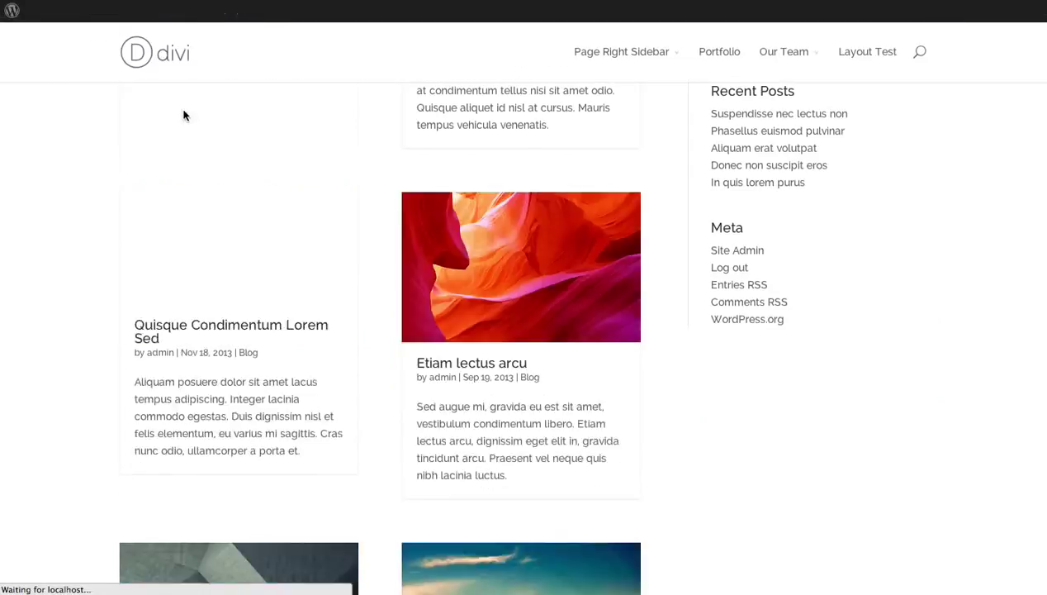
Check the blog page, where the post now appears as a YouTube video tile
scroll(561, 350, up, 5)
scroll(561, 353, down, 1)
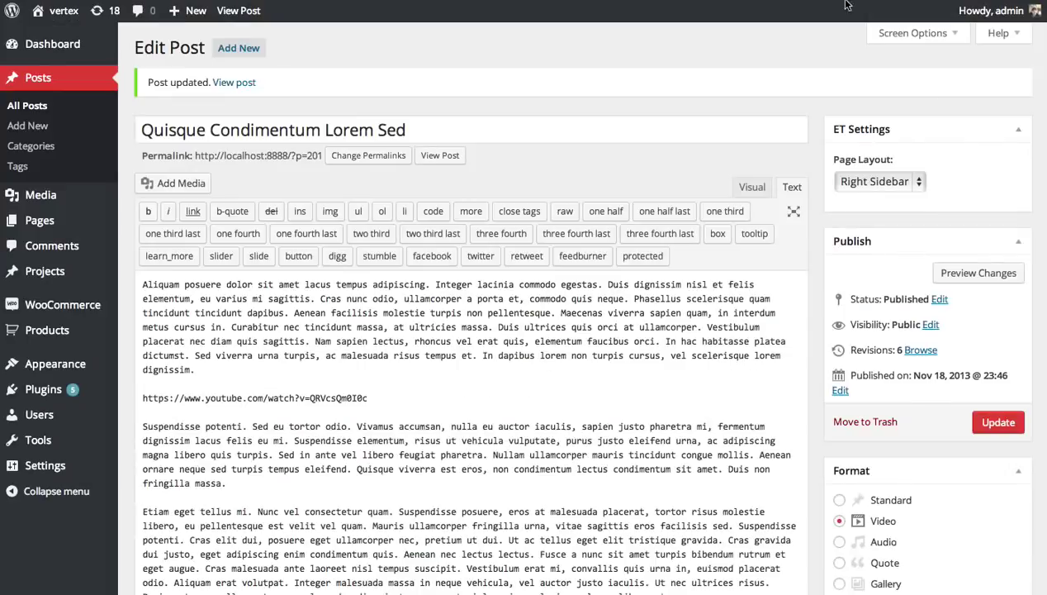
Switch the post format to Audio and replace the YouTube link with a blank line
scroll(942, 230, down, 3)
click(840, 421)
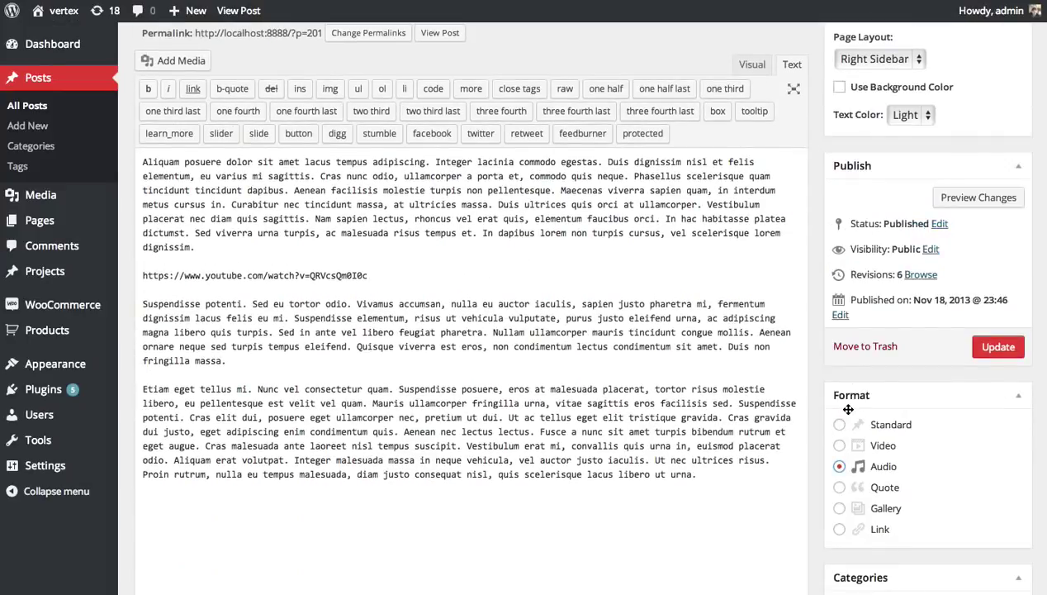
triple_click(339, 278)
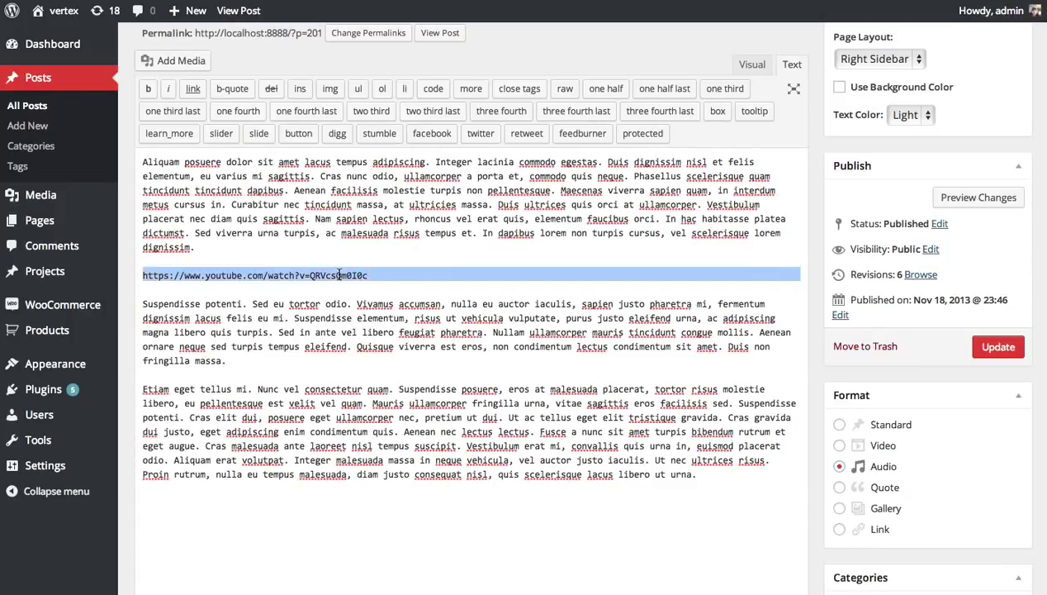
key(BackSpace)
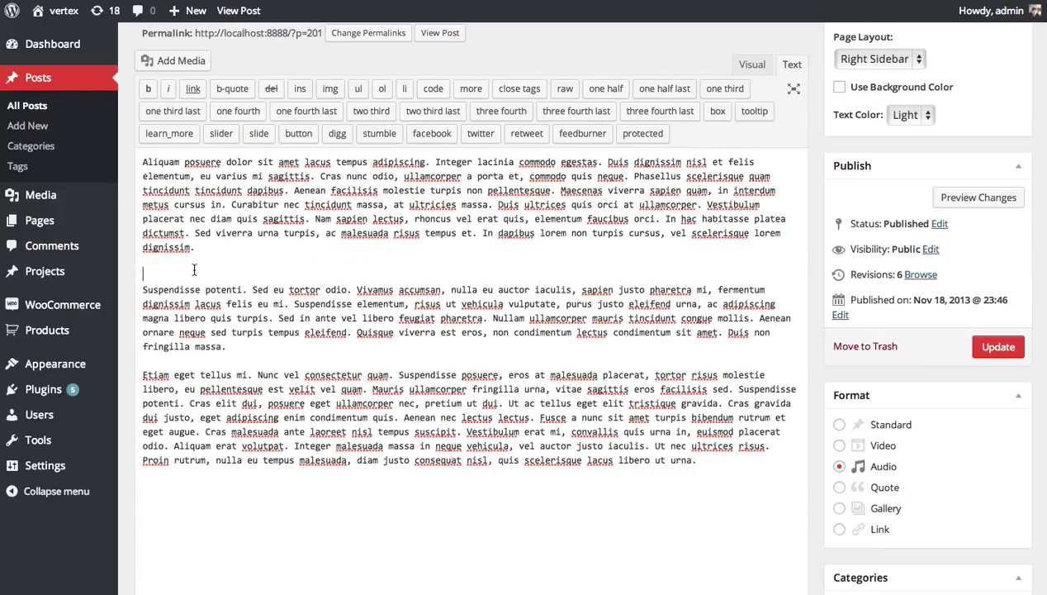
key(Return)
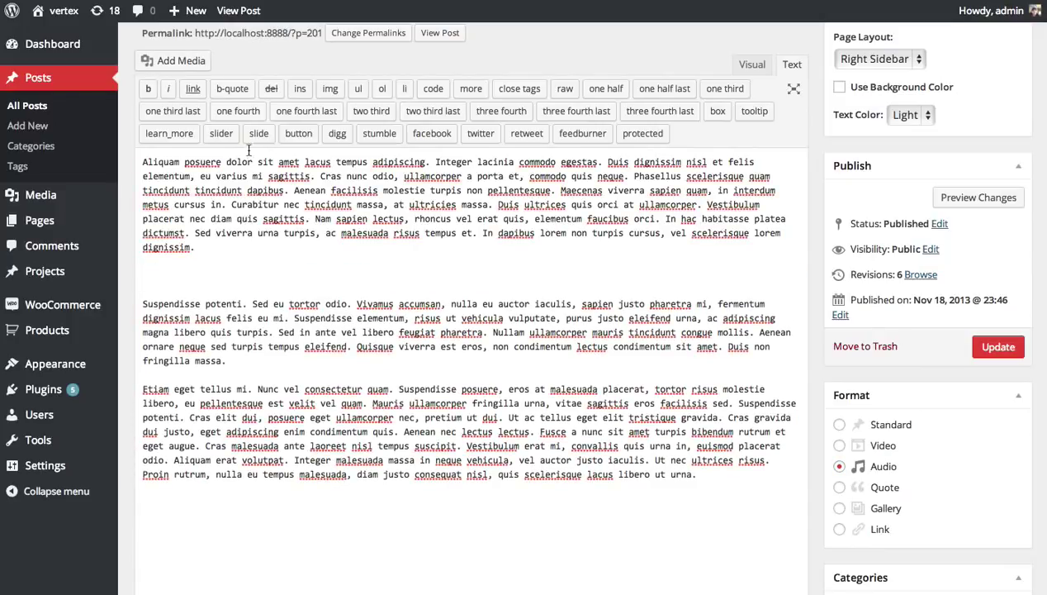
Upload song.mp3 from Downloads and insert it into the post as an audio shortcode
click(167, 64)
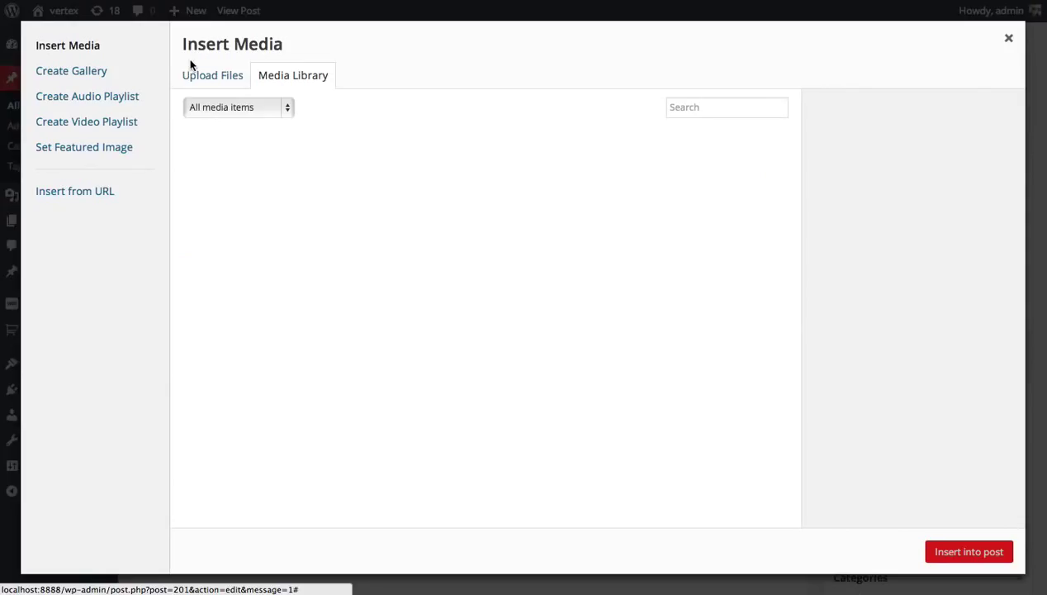
click(225, 86)
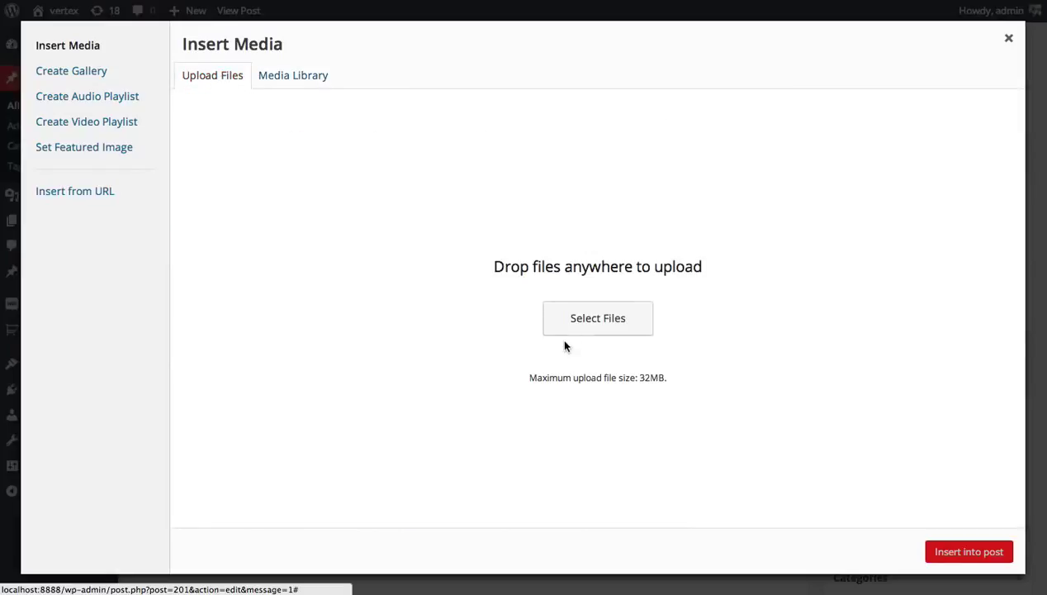
click(570, 310)
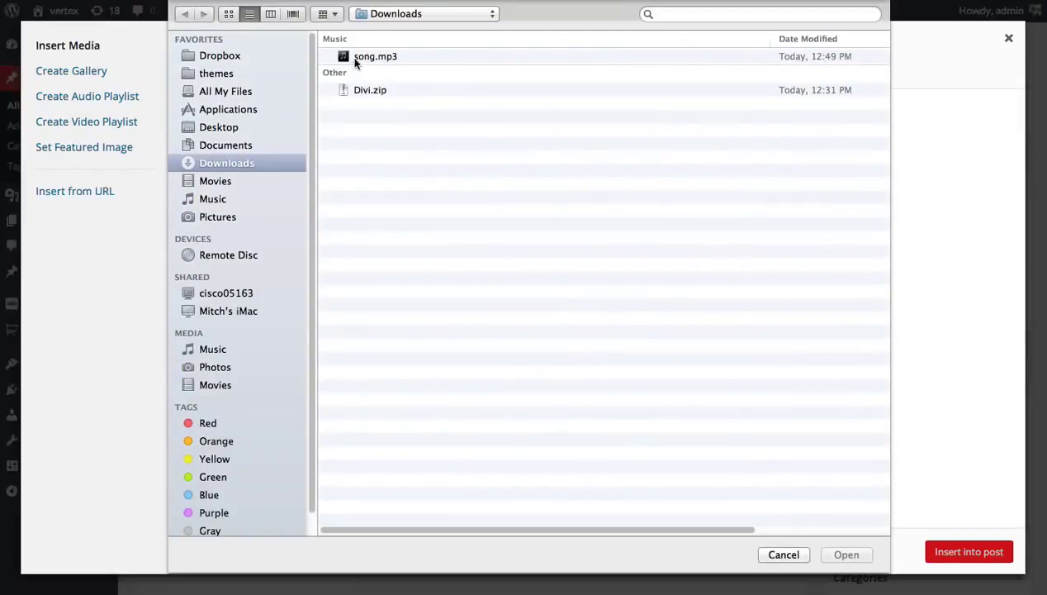
click(377, 58)
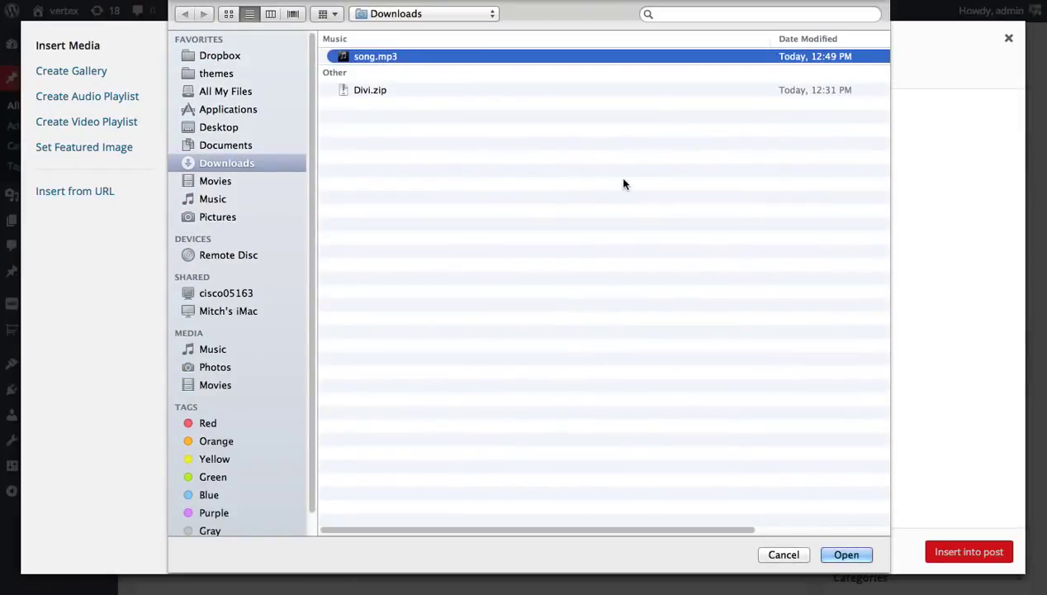
click(854, 556)
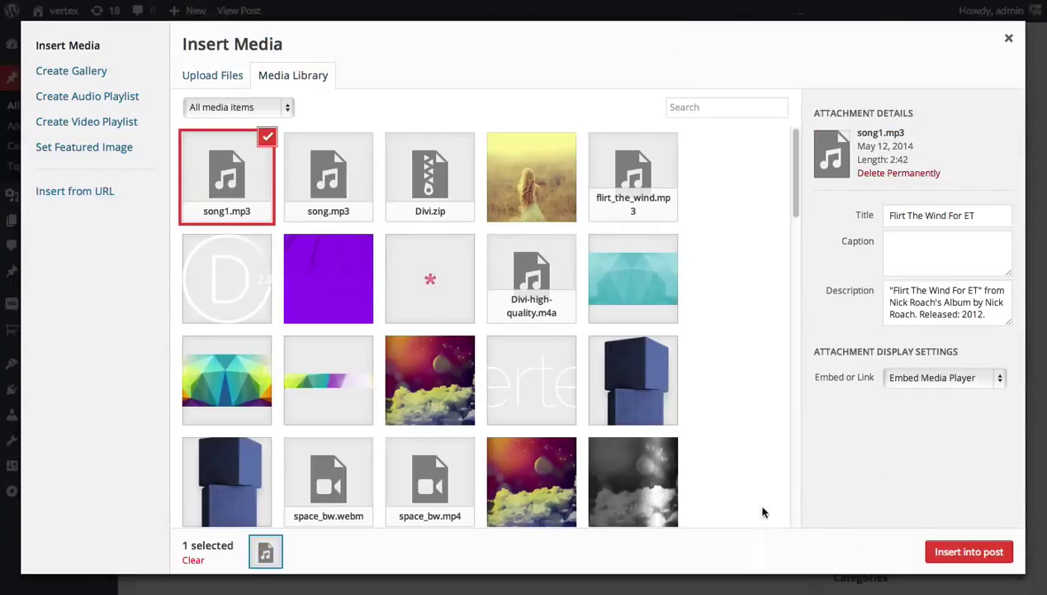
click(962, 561)
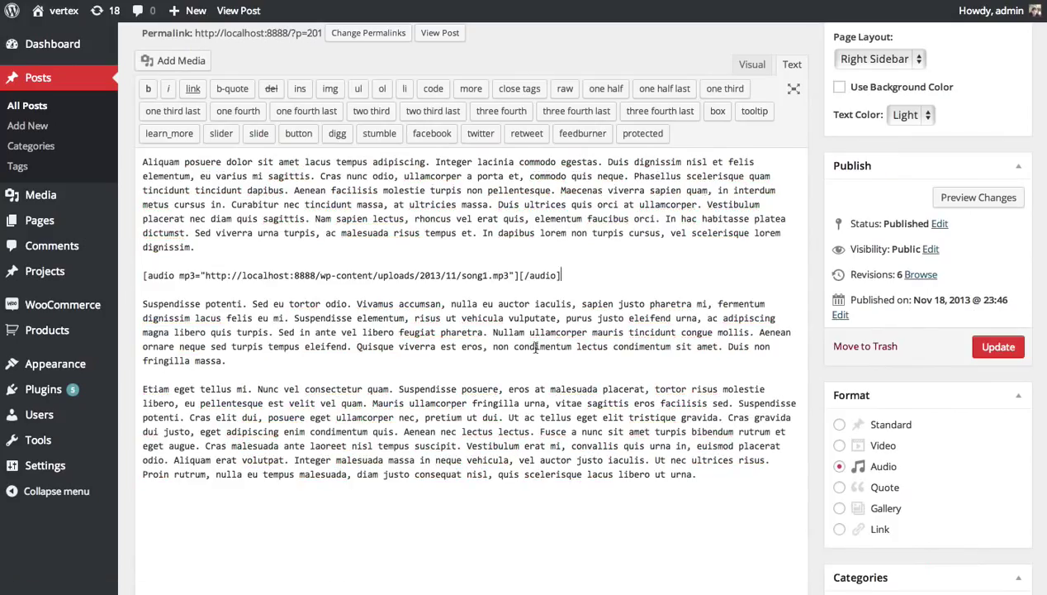
Save the post with the song1.mp3 audio shortcode and reload the blog to see the audio tile
drag(600, 275, 136, 276)
click(189, 275)
click(996, 347)
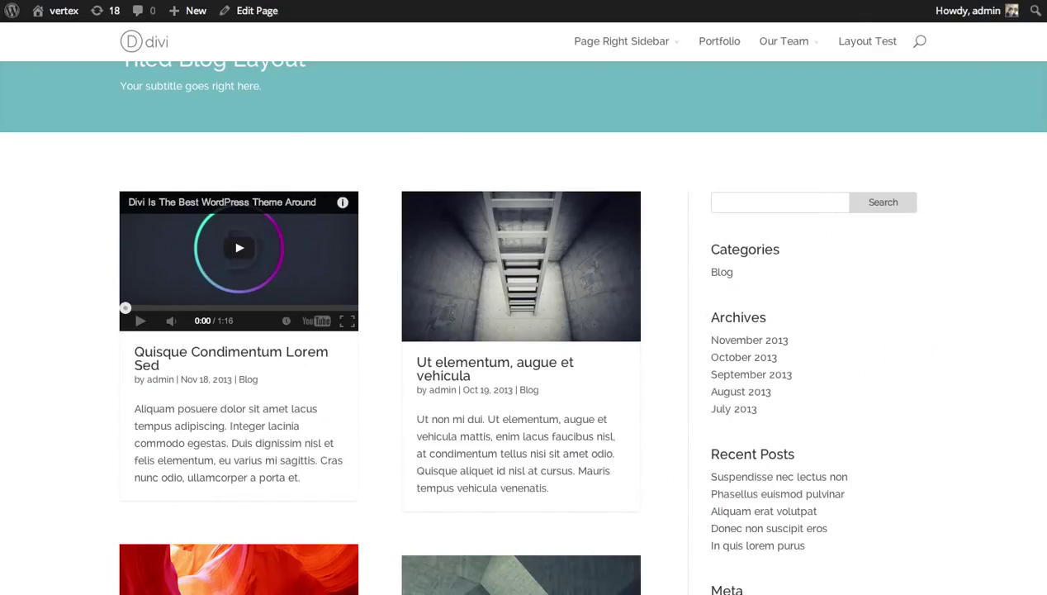
key(ctrl+r)
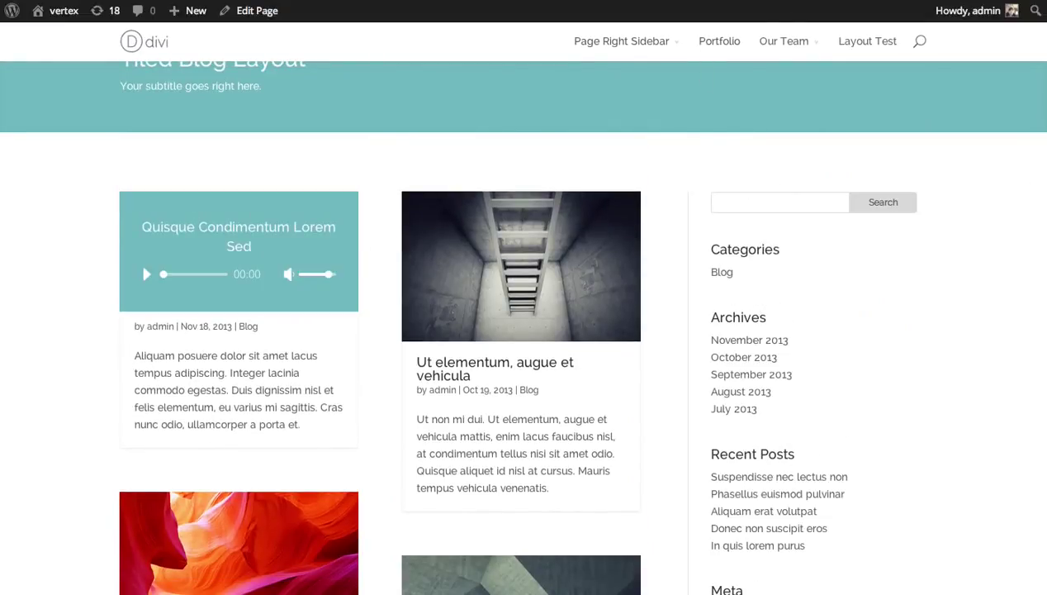
Set the post format to Quote and replace the audio shortcode with an empty line
key(ctrl+Tab)
scroll(820, 260, down, 1)
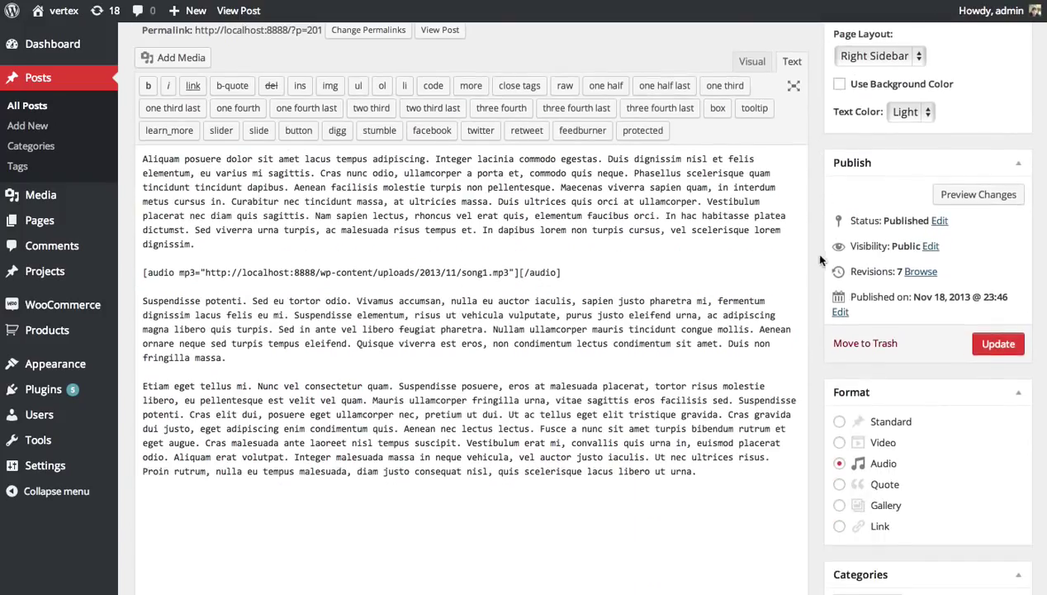
click(839, 484)
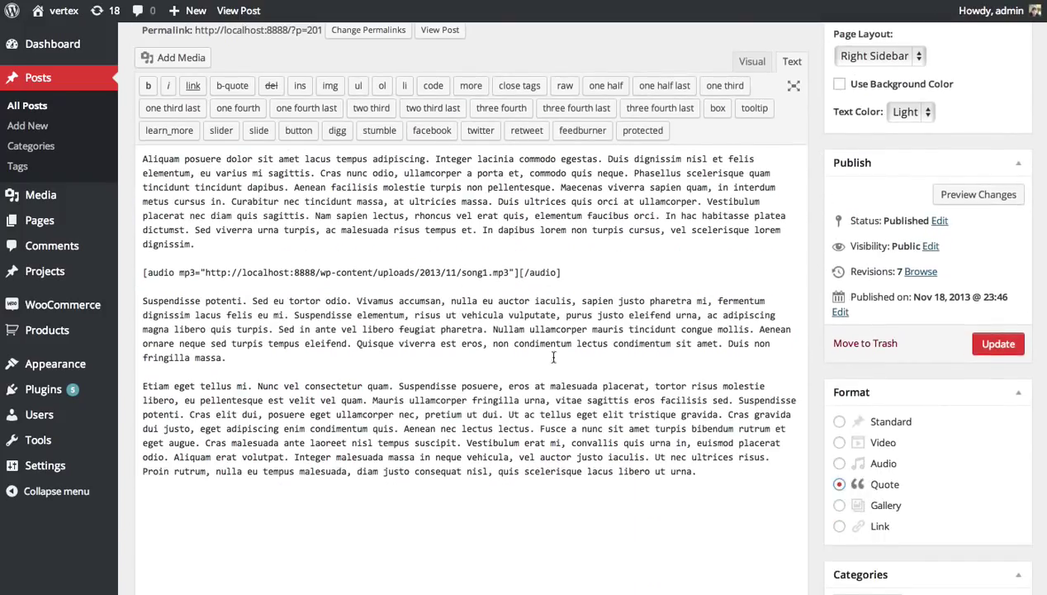
triple_click(543, 273)
key(BackSpace)
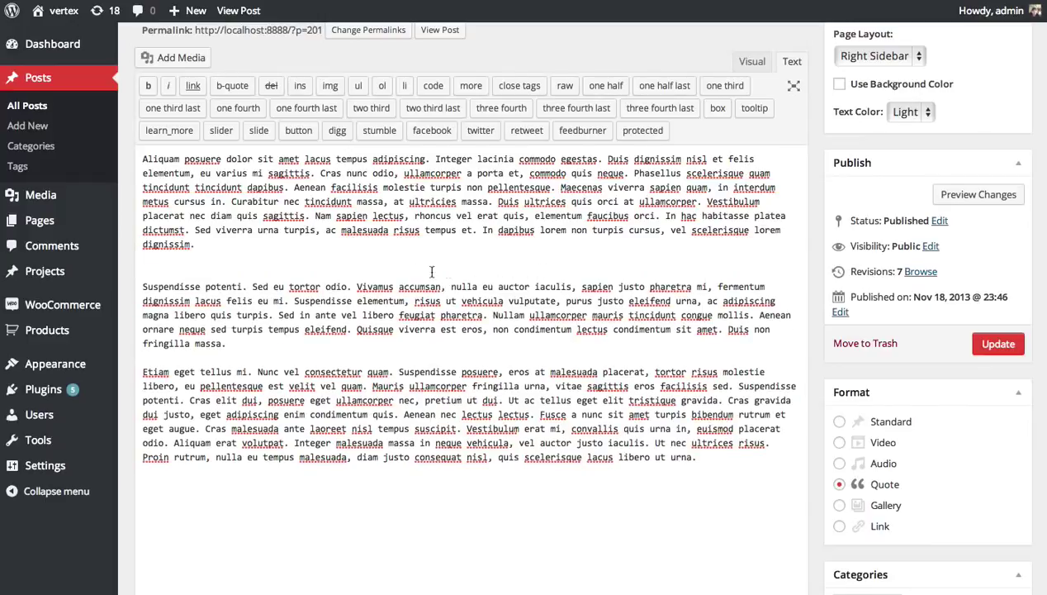
key(Return)
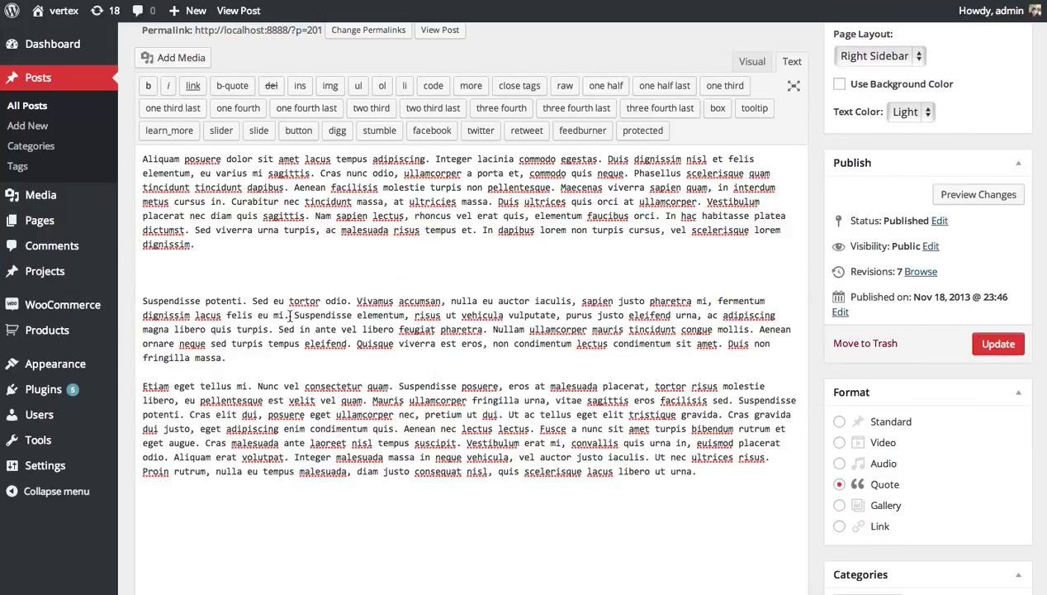
Paste the sentence ending 'felis eu mi.' onto the empty line and format it as a blockquote
drag(290, 316, 137, 306)
key(ctrl+c)
click(164, 279)
key(ctrl+v)
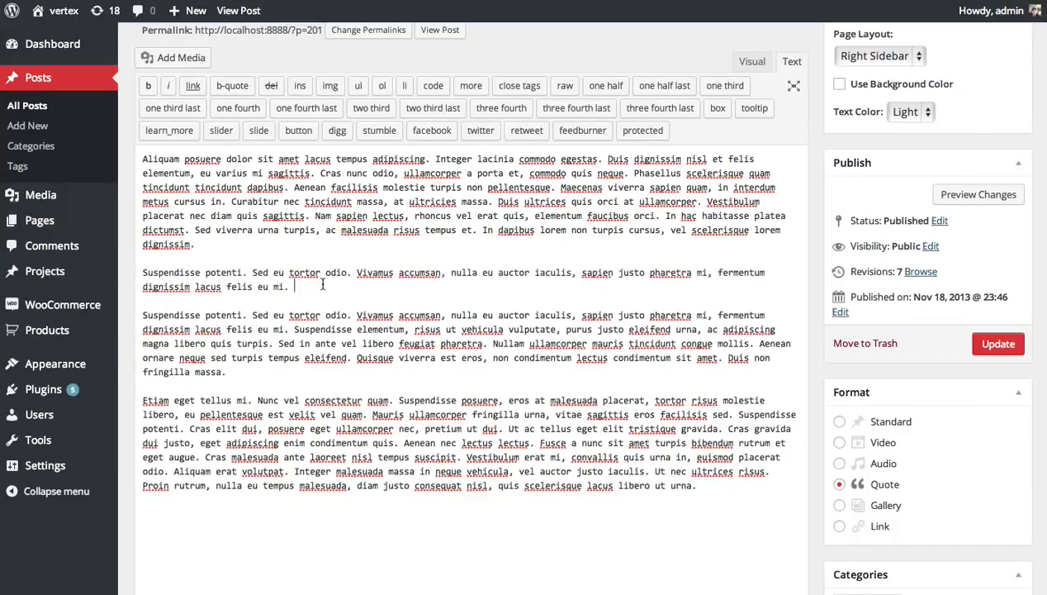
drag(292, 285, 118, 281)
click(751, 62)
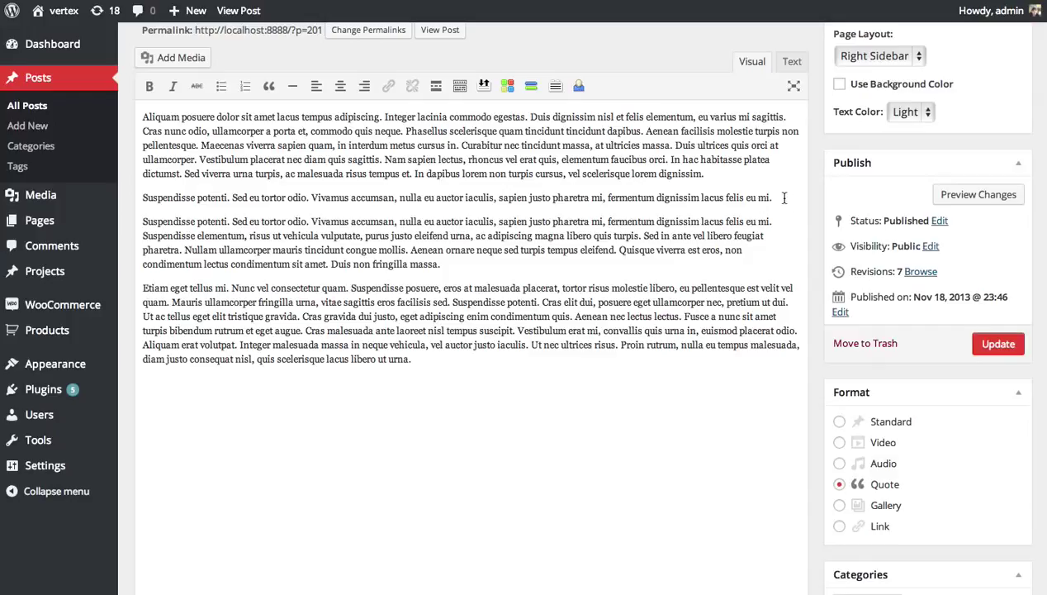
drag(784, 198, 118, 199)
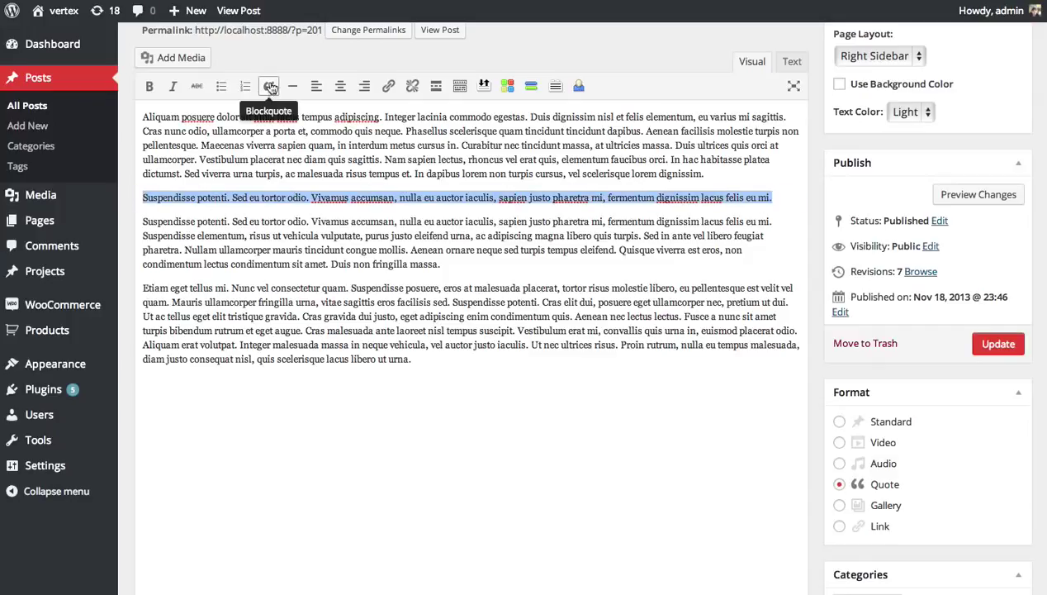
click(269, 86)
click(222, 211)
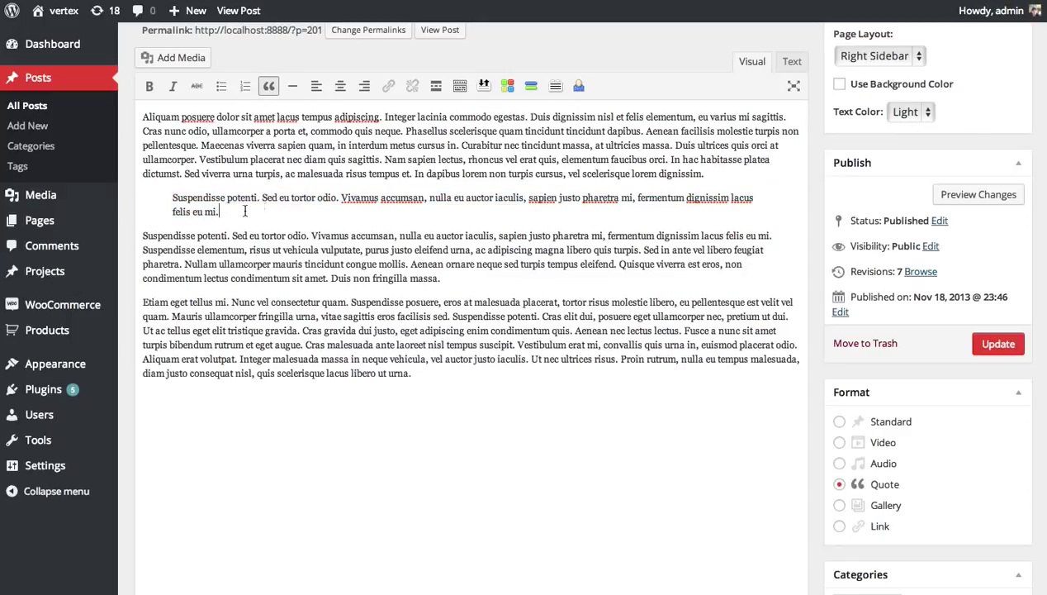
In the HTML view, add blank lines before and after the blockquote tags
click(792, 62)
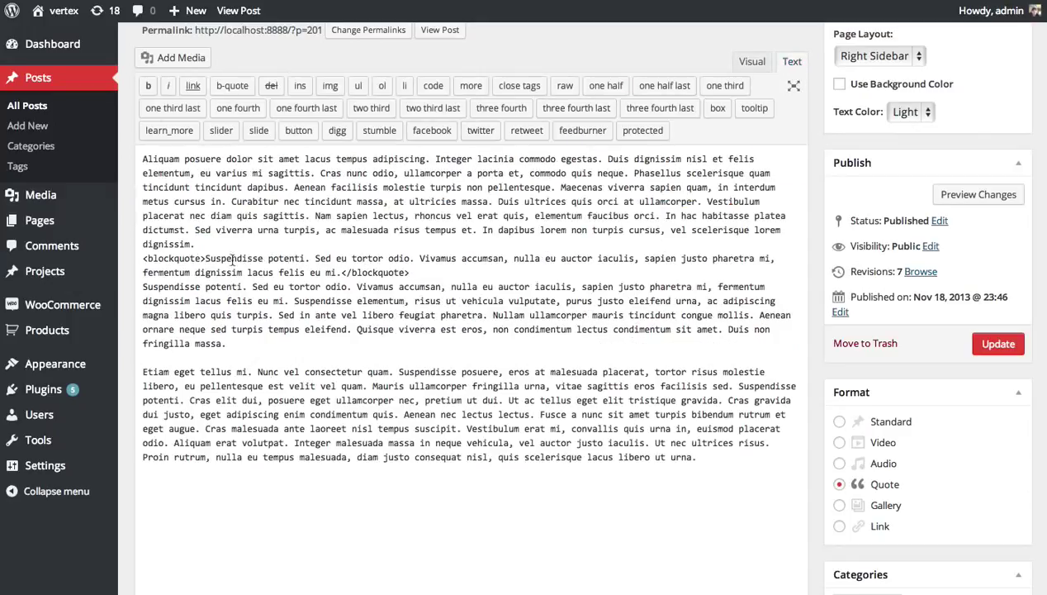
key(Return)
click(413, 286)
key(Return)
drag(205, 272, 142, 273)
click(427, 287)
drag(422, 288, 337, 286)
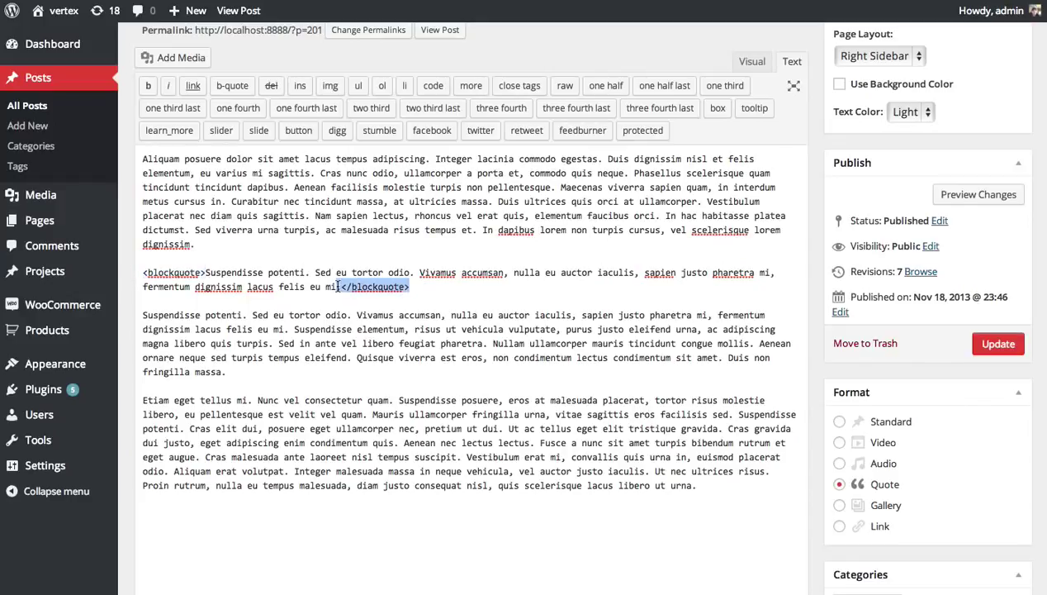
Save the Quote-format post and reload the blog page to check its quote tile
click(751, 63)
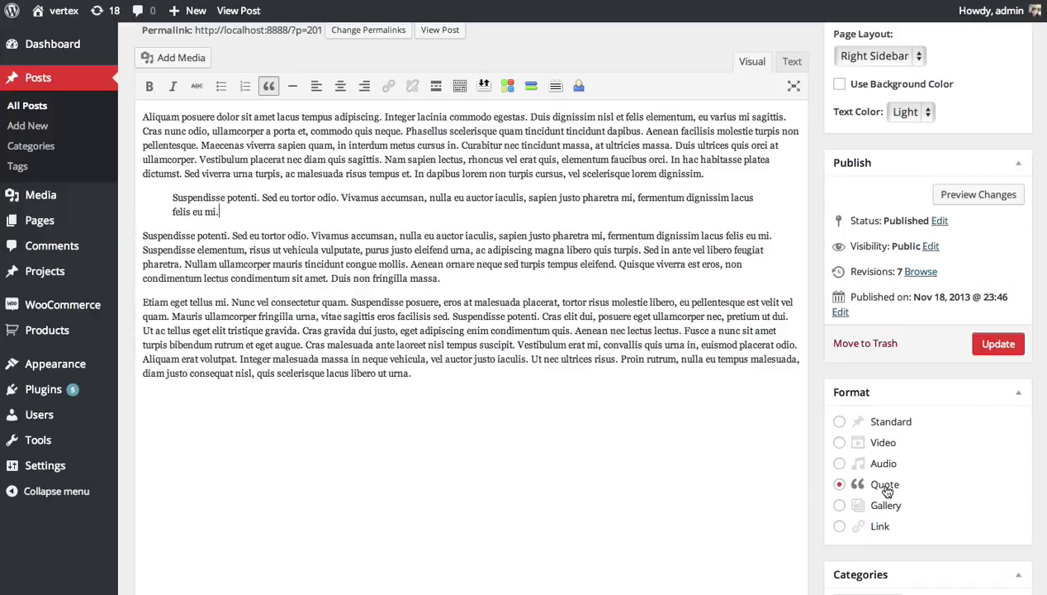
click(1003, 347)
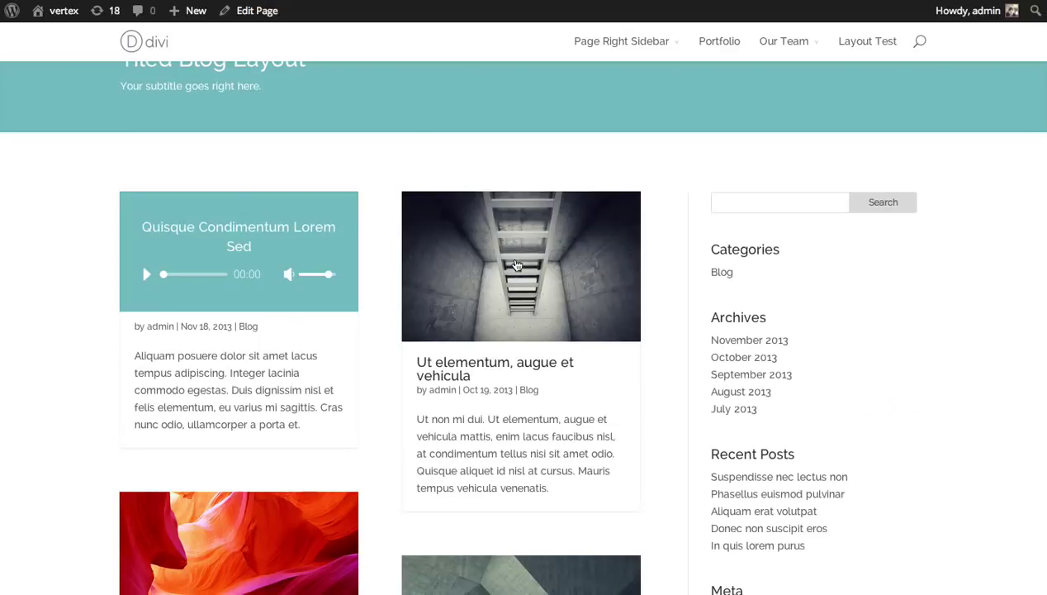
key(F5)
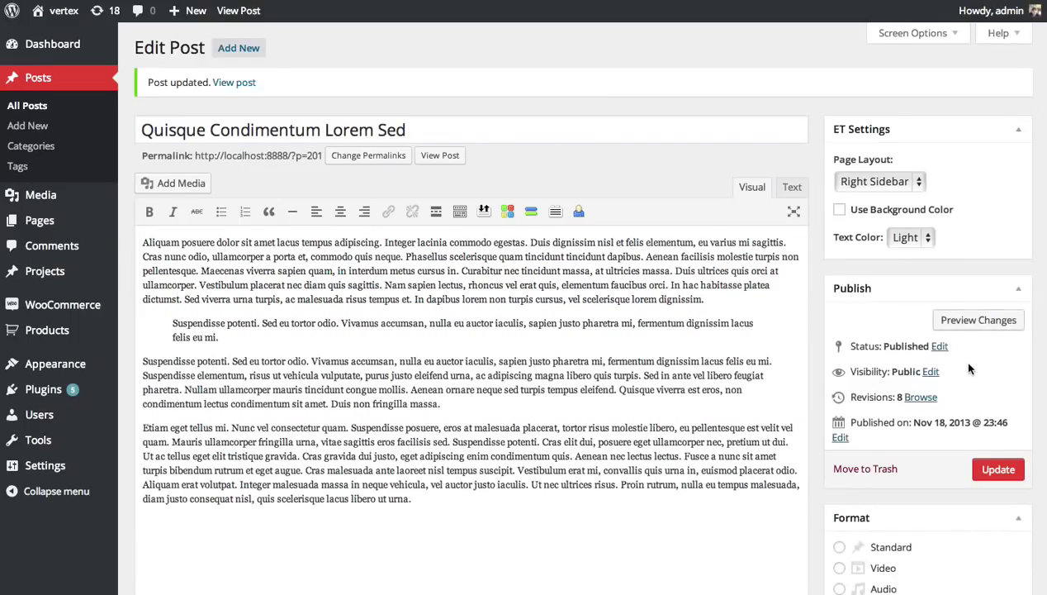
scroll(958, 363, down, 2)
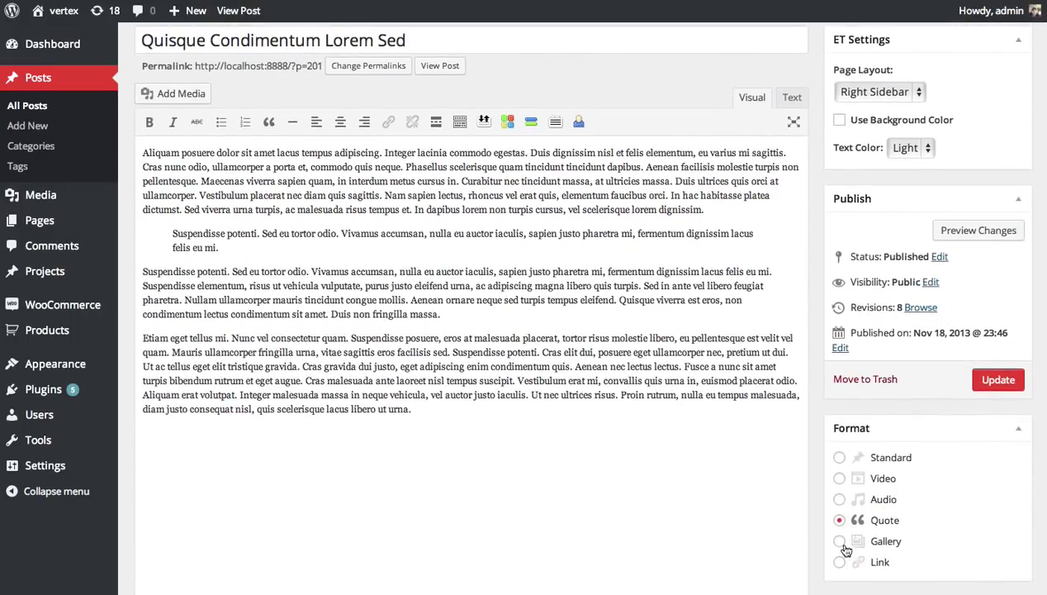
Switch the format to Gallery and replace the blockquote with an empty line after the first paragraph
click(839, 541)
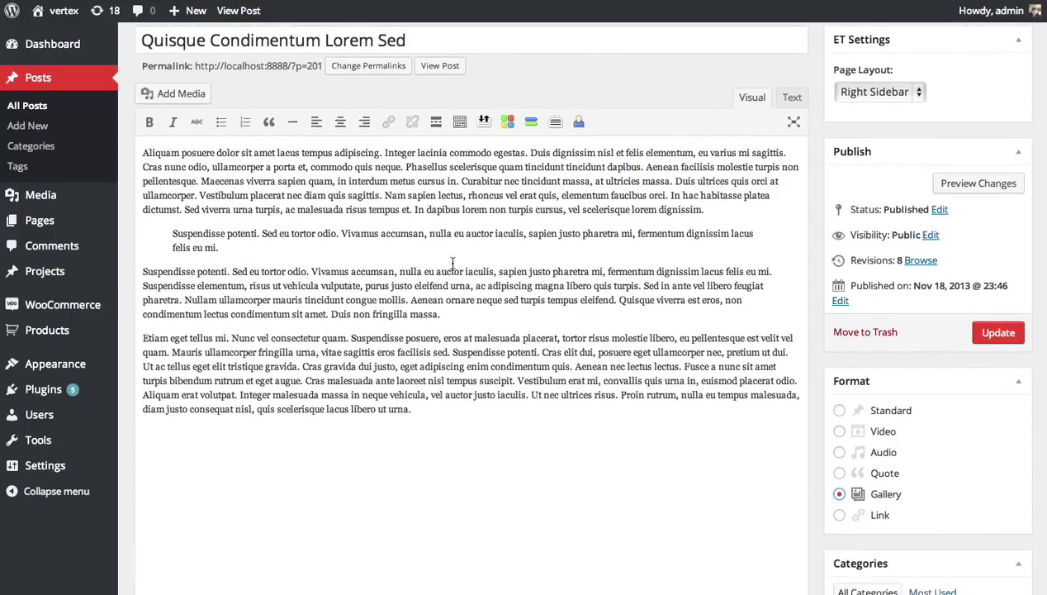
drag(254, 253, 93, 231)
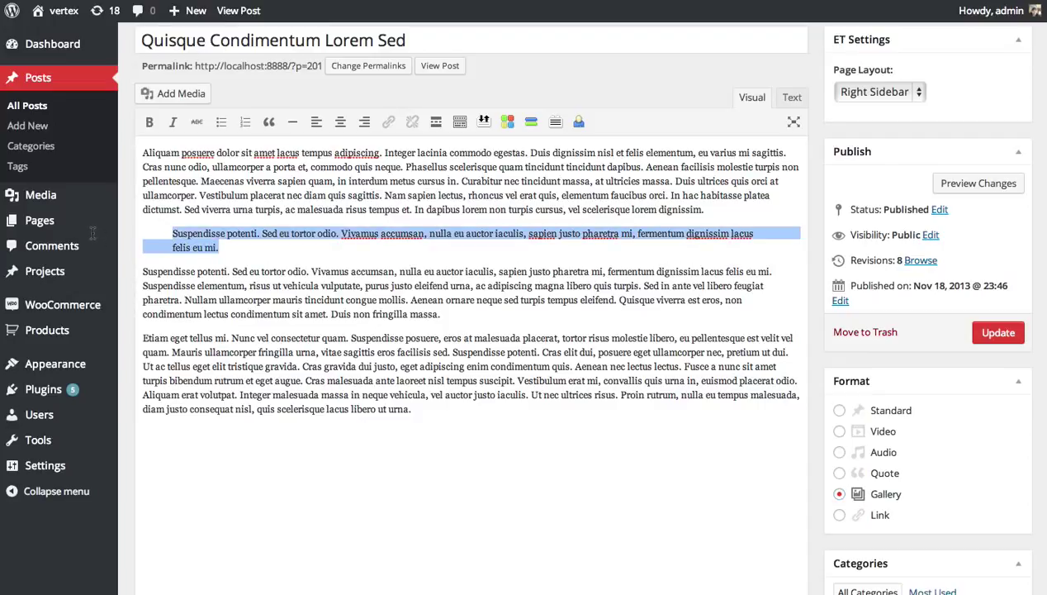
key(BackSpace)
key(BackSpace)
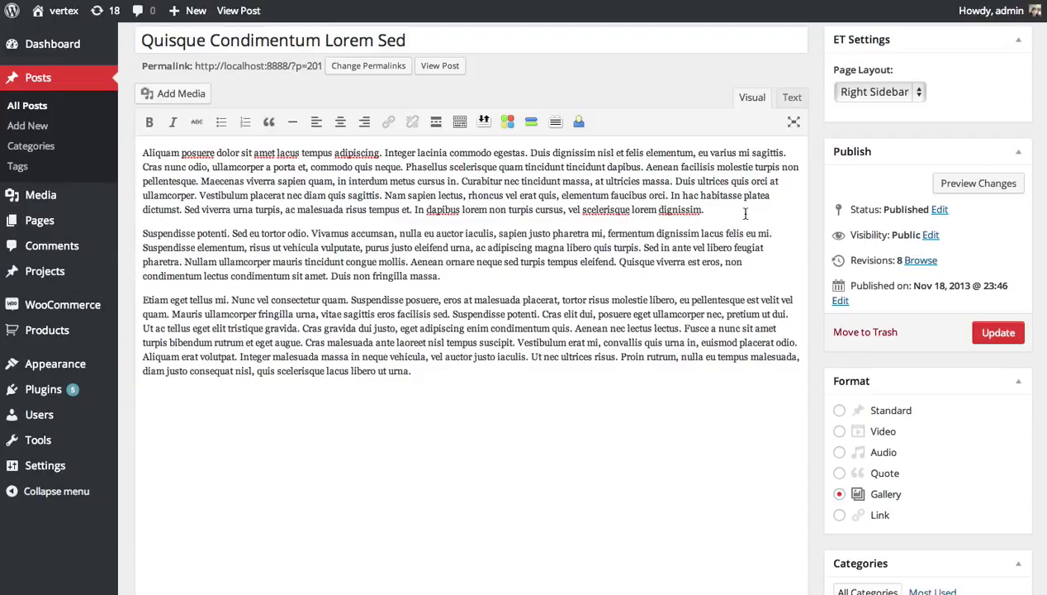
key(Return)
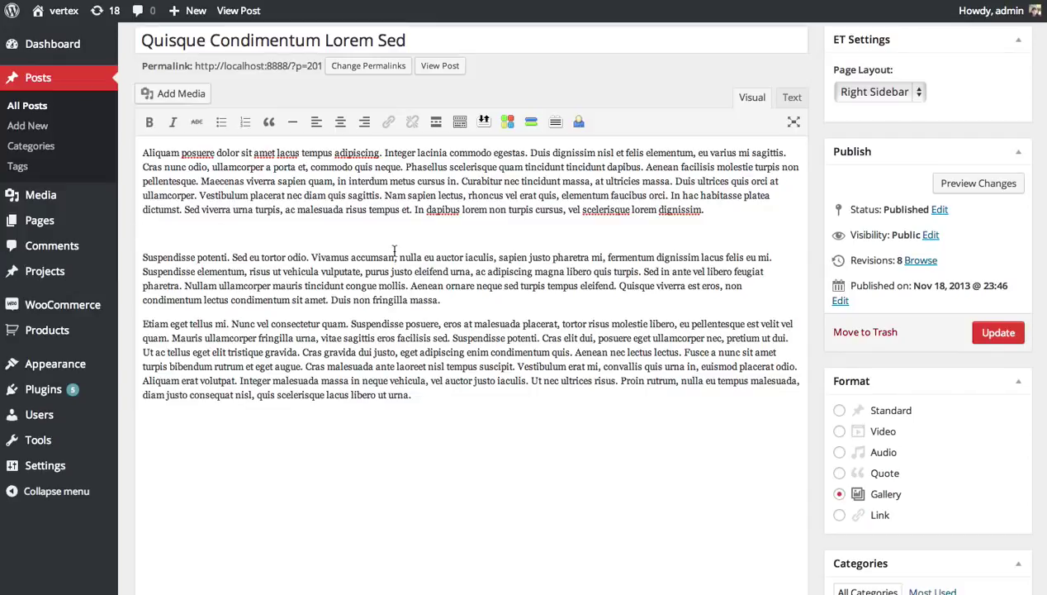
Create a gallery from three space_bg images and insert it after the first paragraph
click(176, 98)
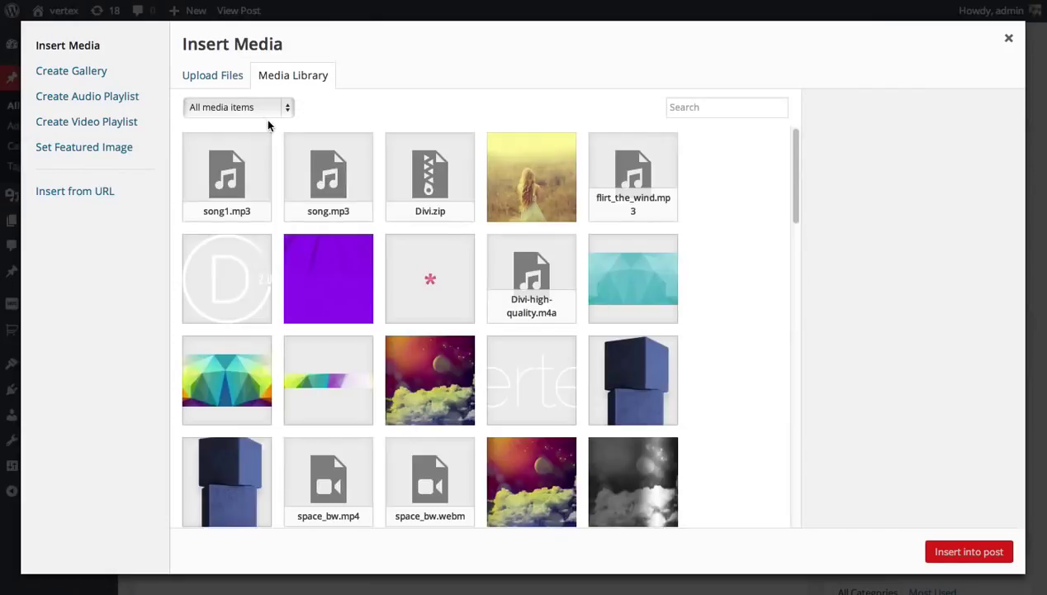
click(87, 77)
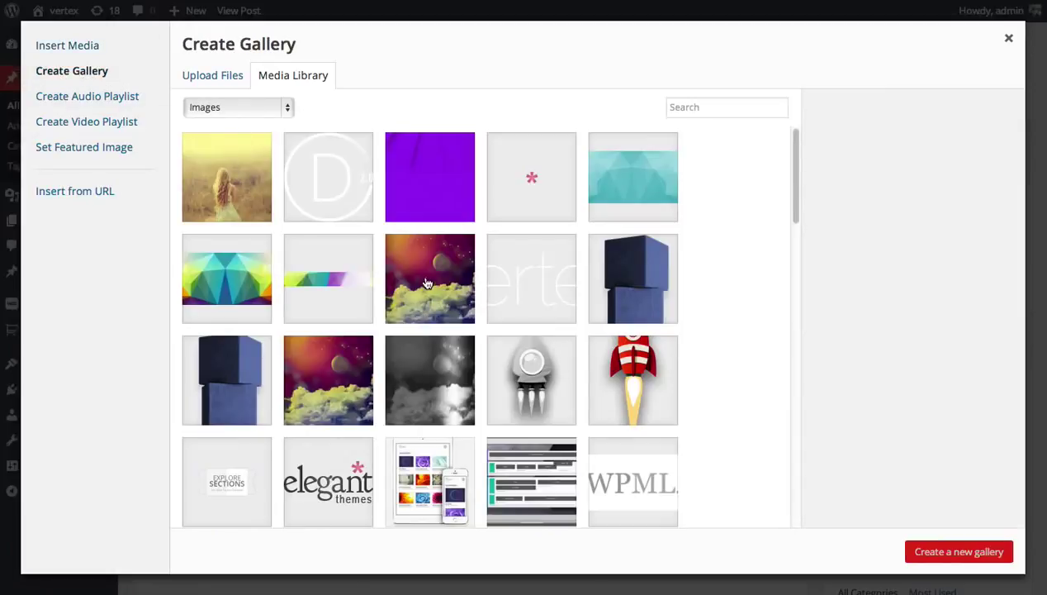
click(425, 281)
click(429, 366)
click(354, 376)
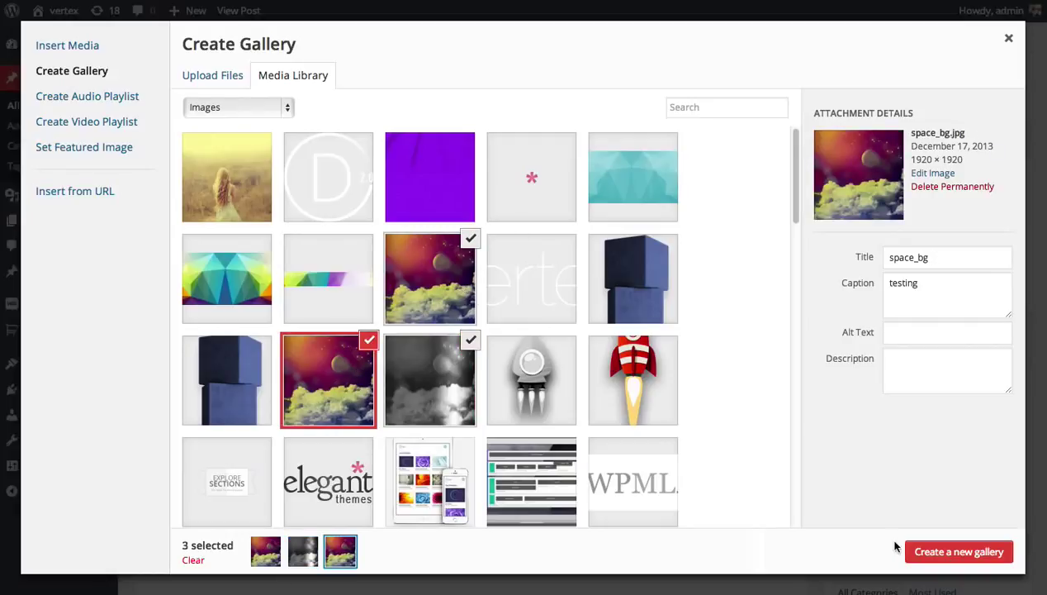
click(957, 555)
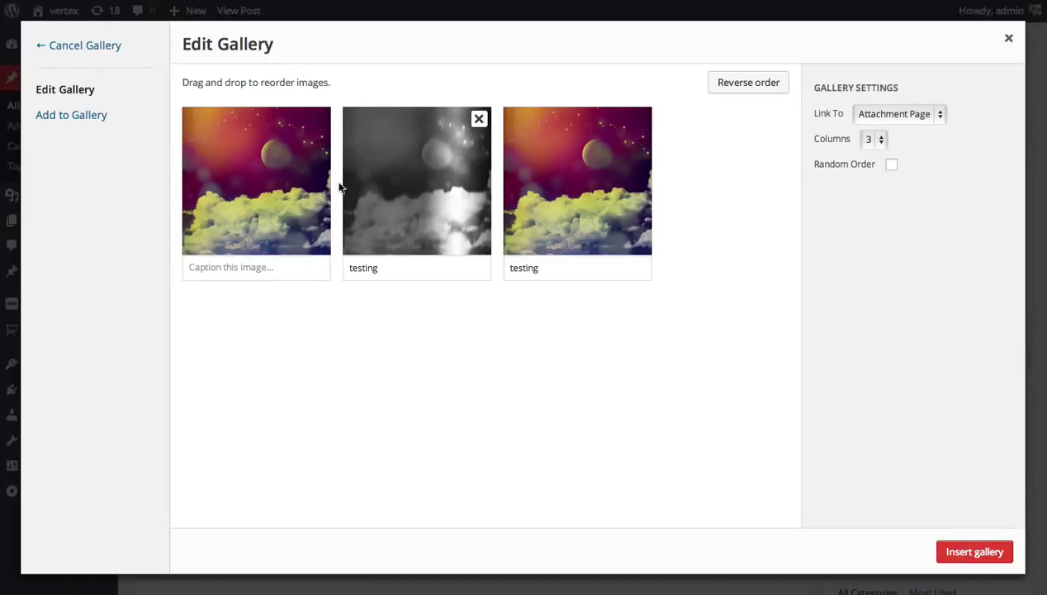
click(982, 554)
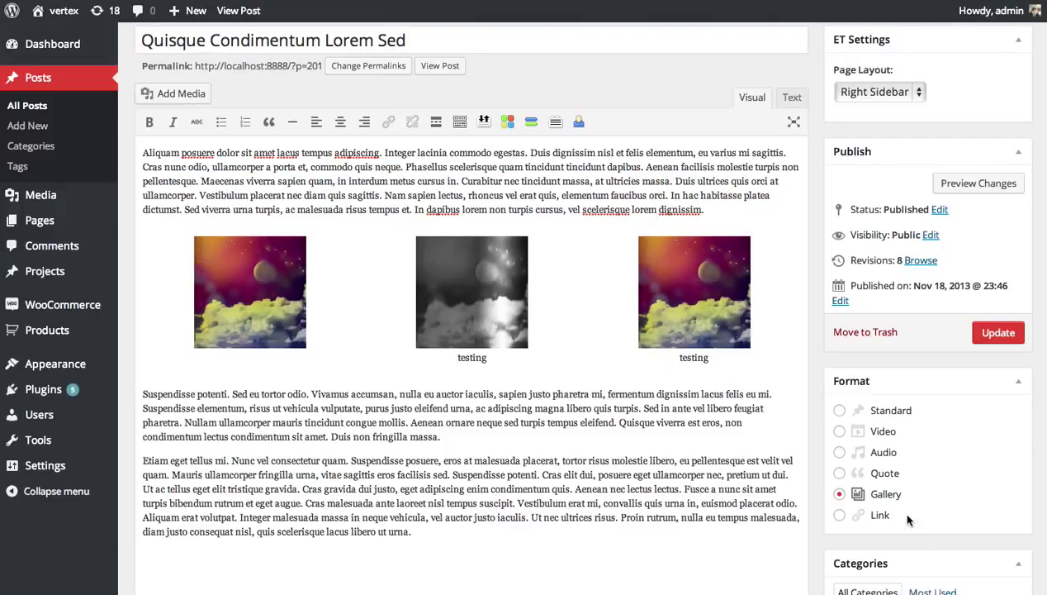
Save the gallery post, reload the blog, and advance its slider tile two images
click(999, 333)
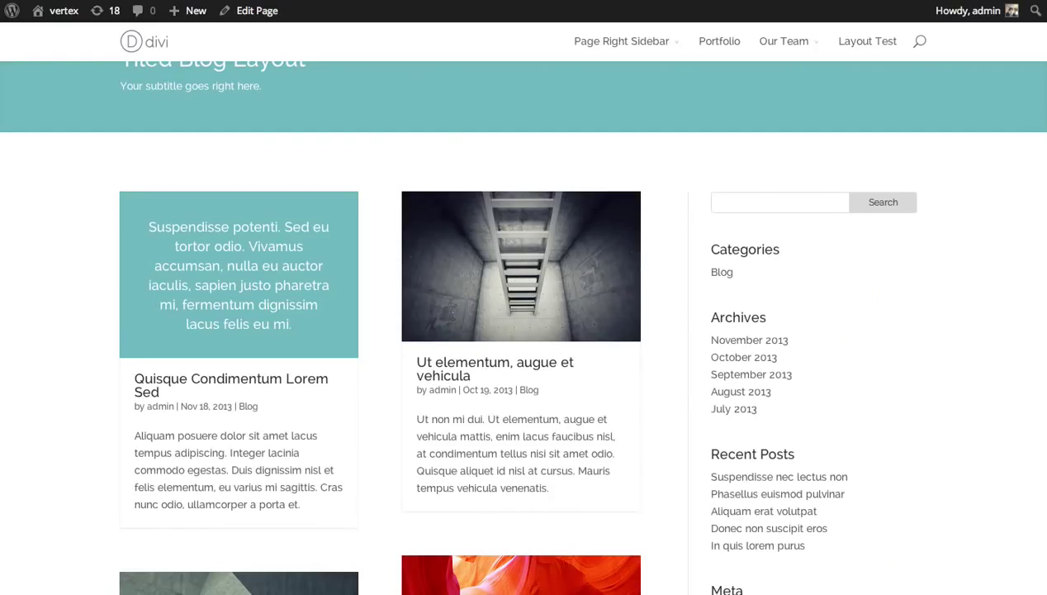
key(F5)
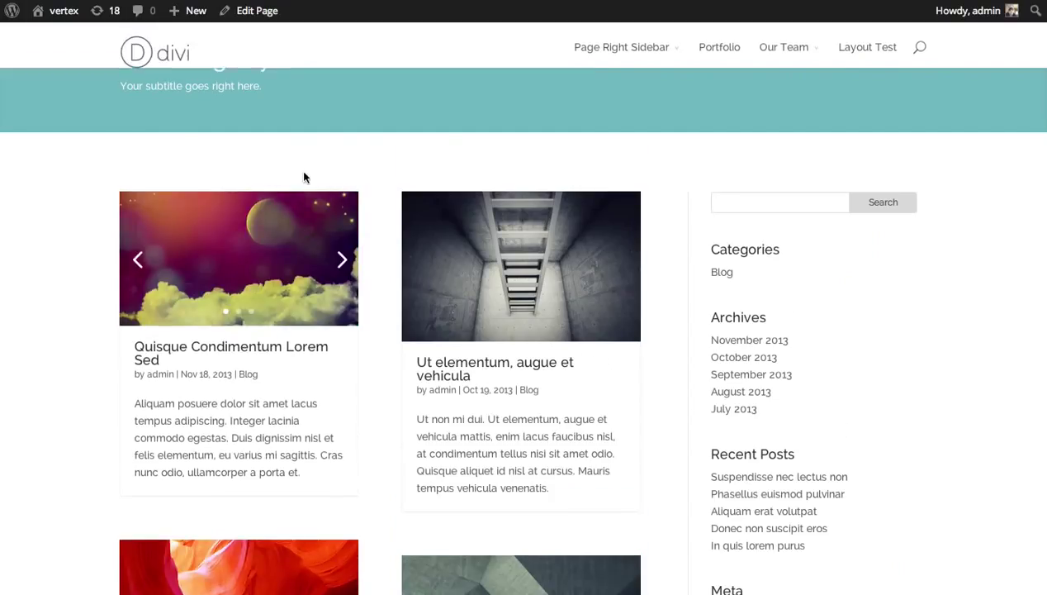
click(341, 260)
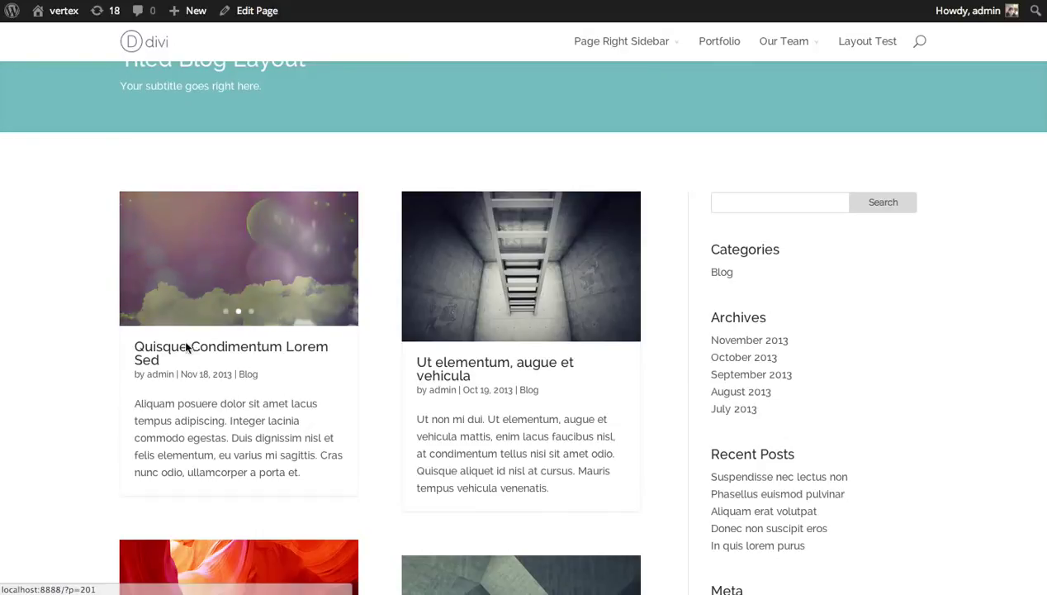
click(341, 260)
scroll(524, 331, down, 10)
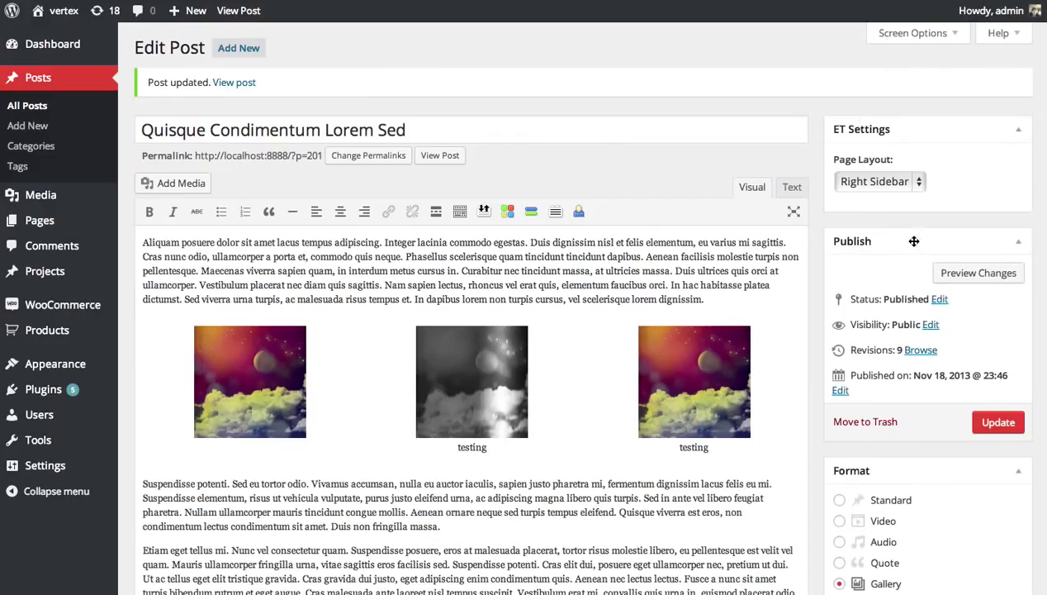
scroll(906, 239, down, 2)
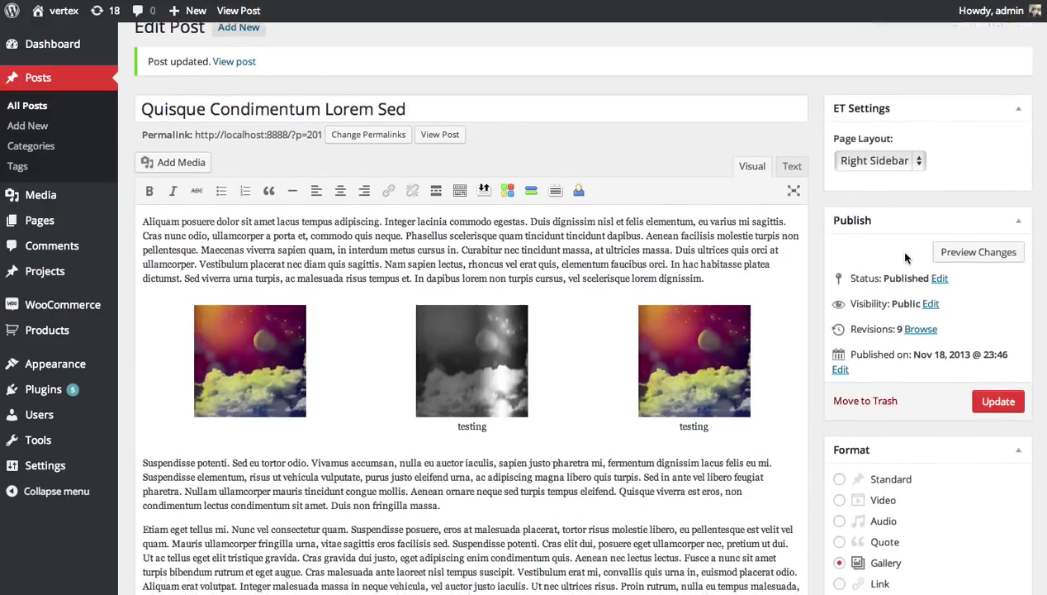
Switch the post format to Link and delete the gallery from the post body
click(840, 517)
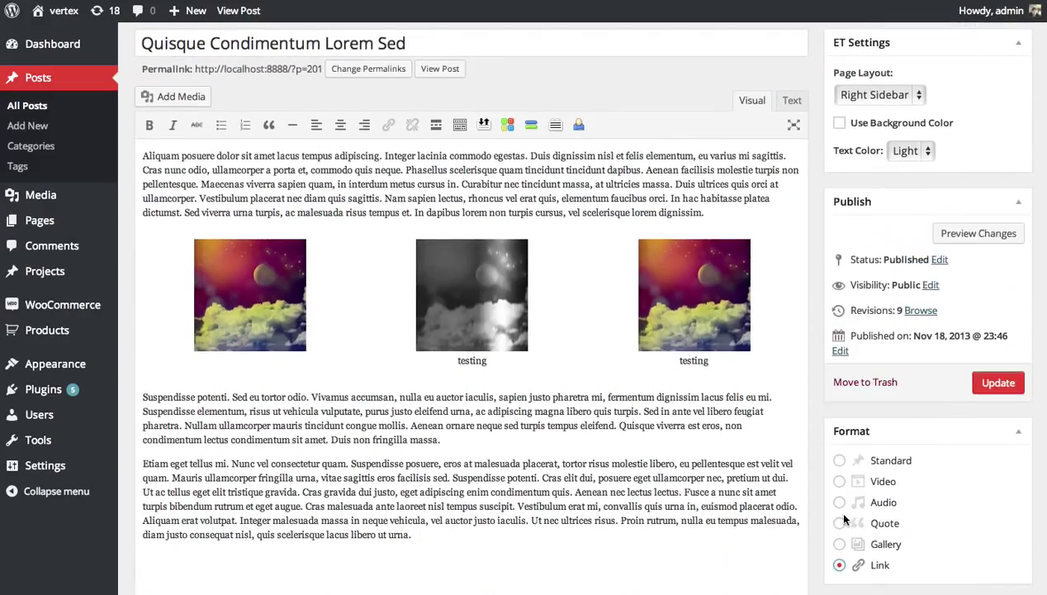
click(713, 297)
key(Delete)
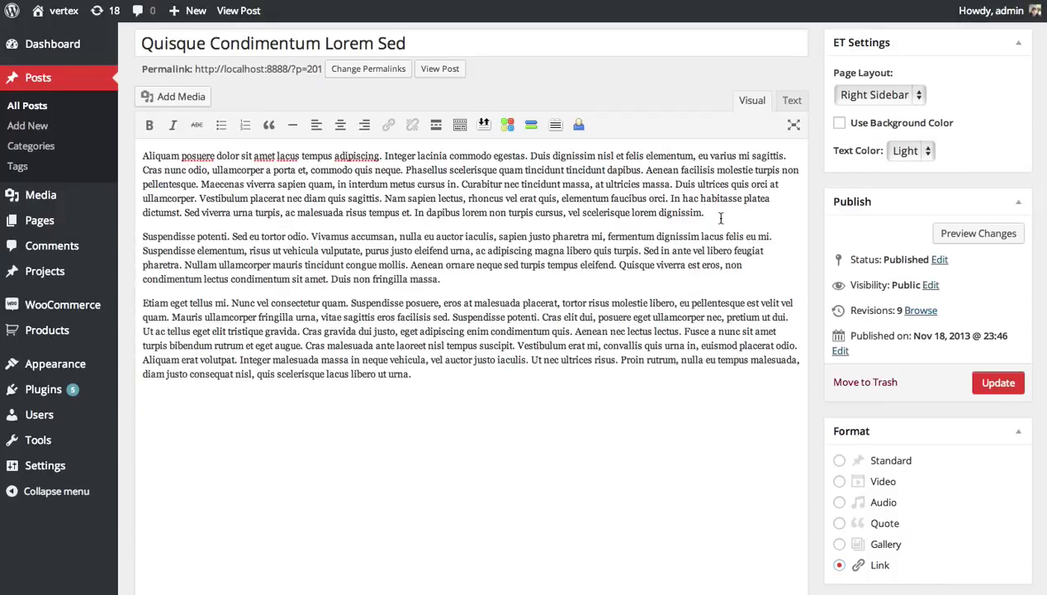
key(Return)
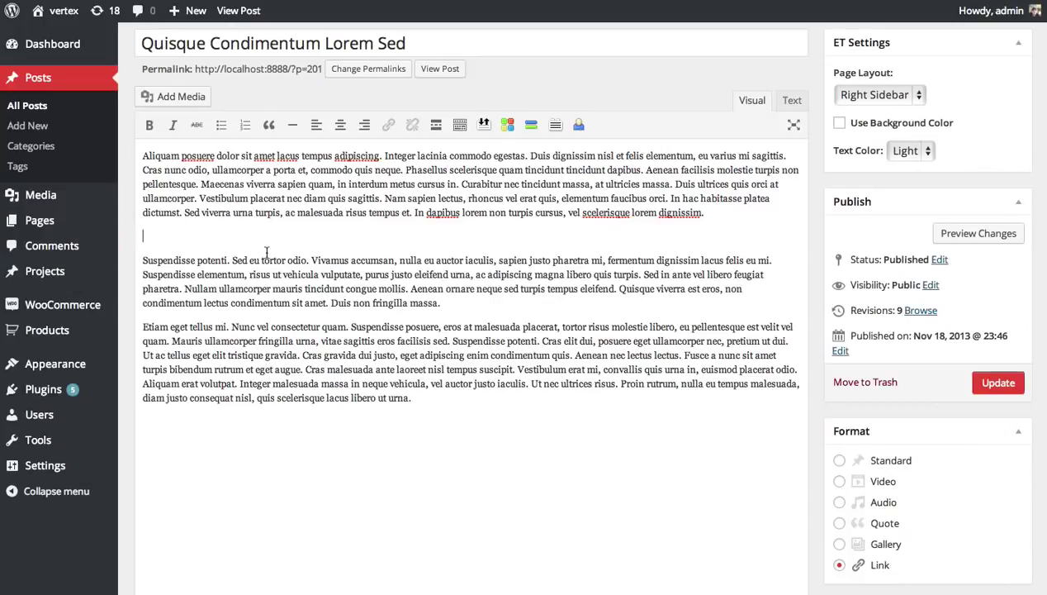
text(Google.com)
drag(220, 239, 121, 236)
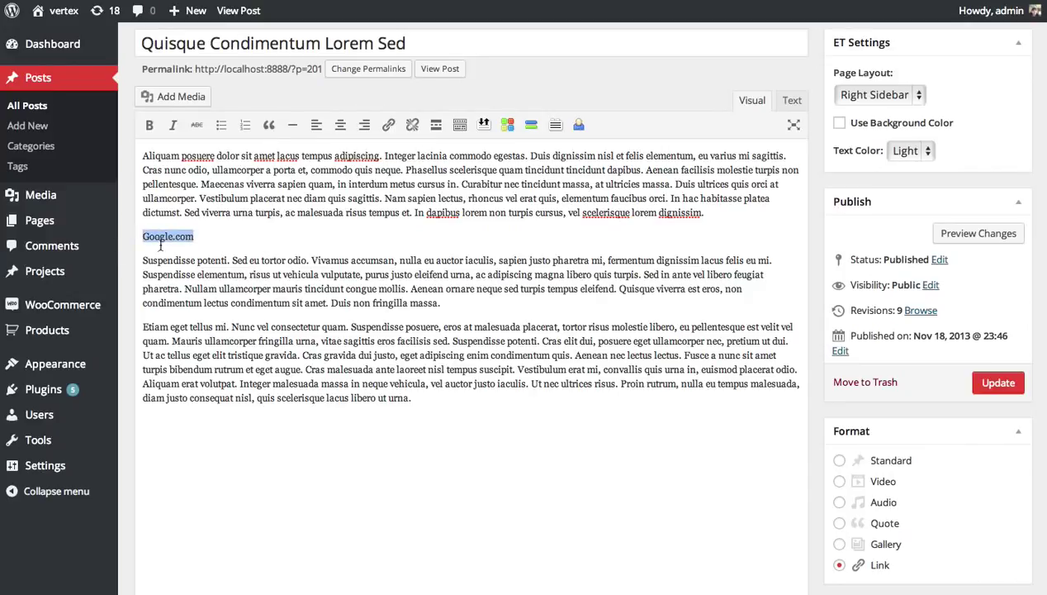
click(388, 125)
click(493, 277)
text(google.com)
click(669, 376)
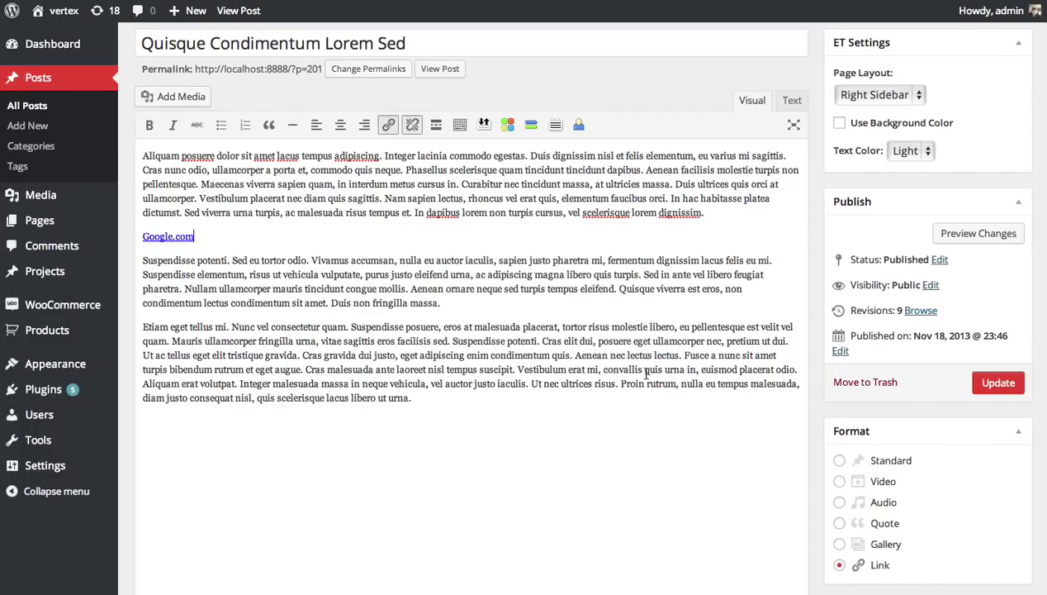
Update the post to save it as a Link post
click(468, 350)
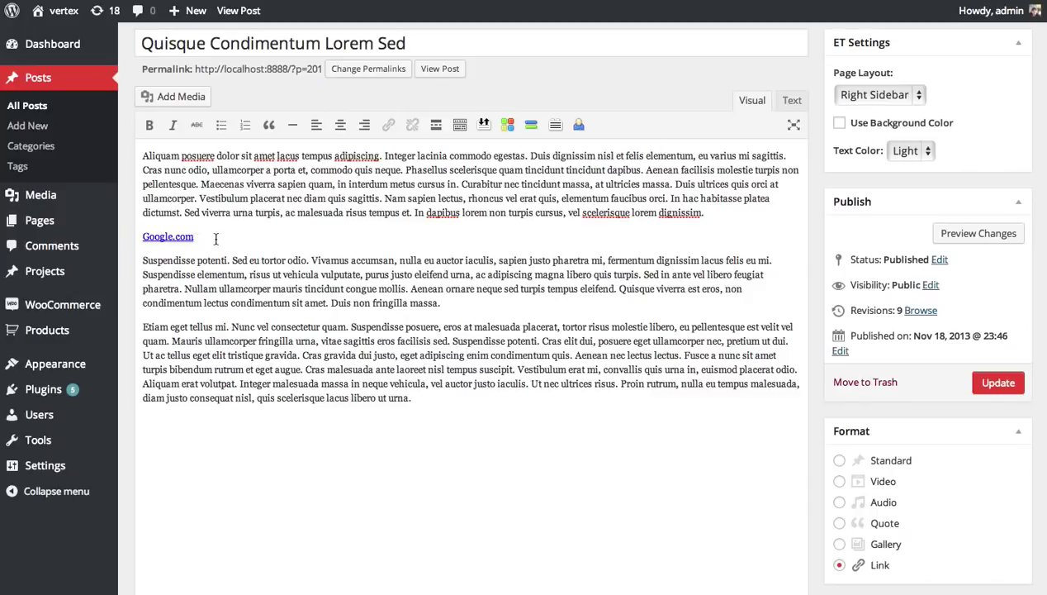
click(218, 237)
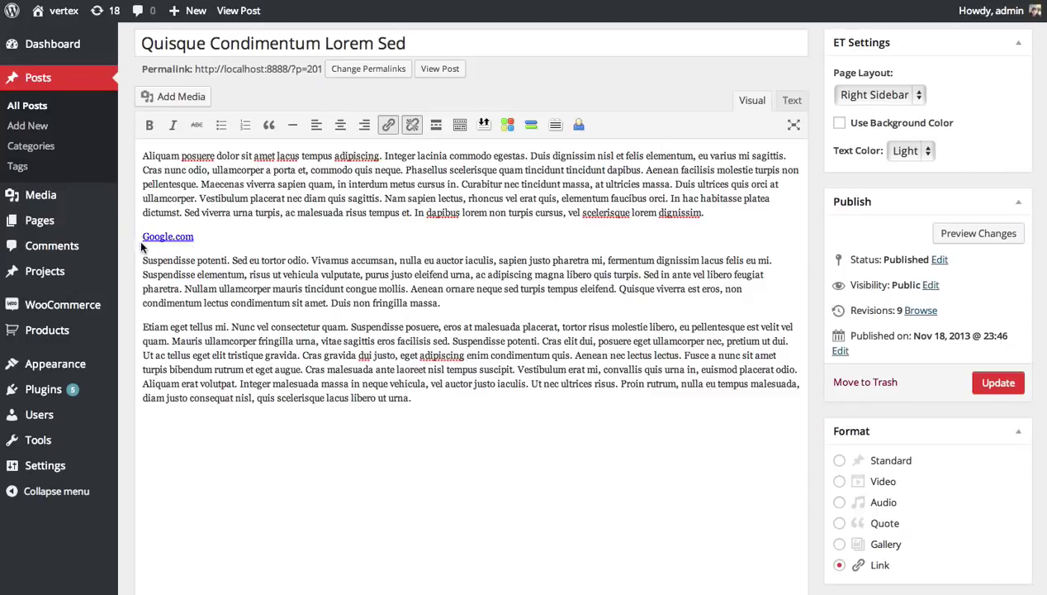
click(998, 382)
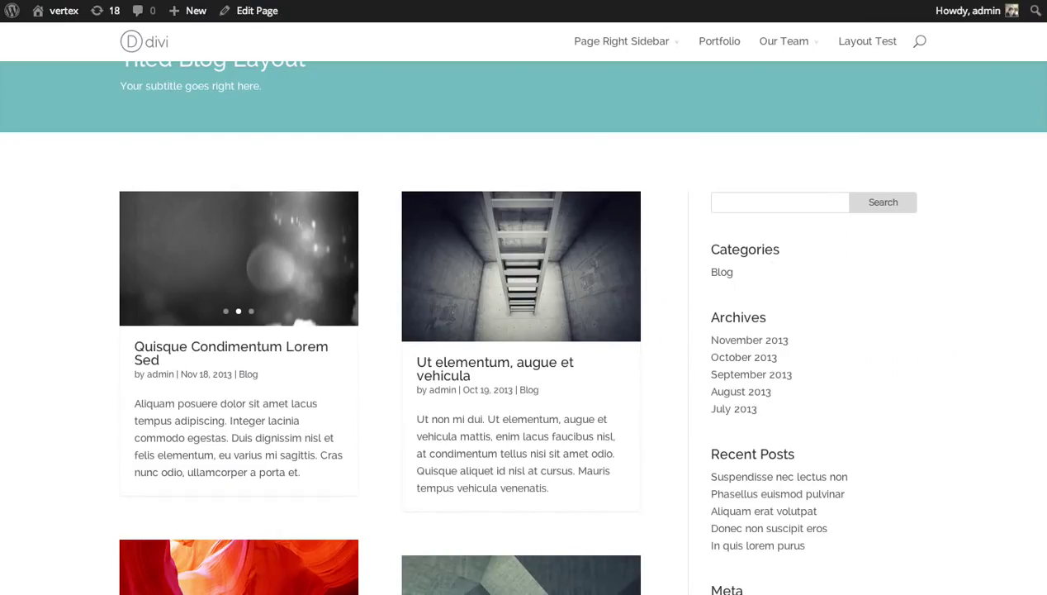
key(super+r)
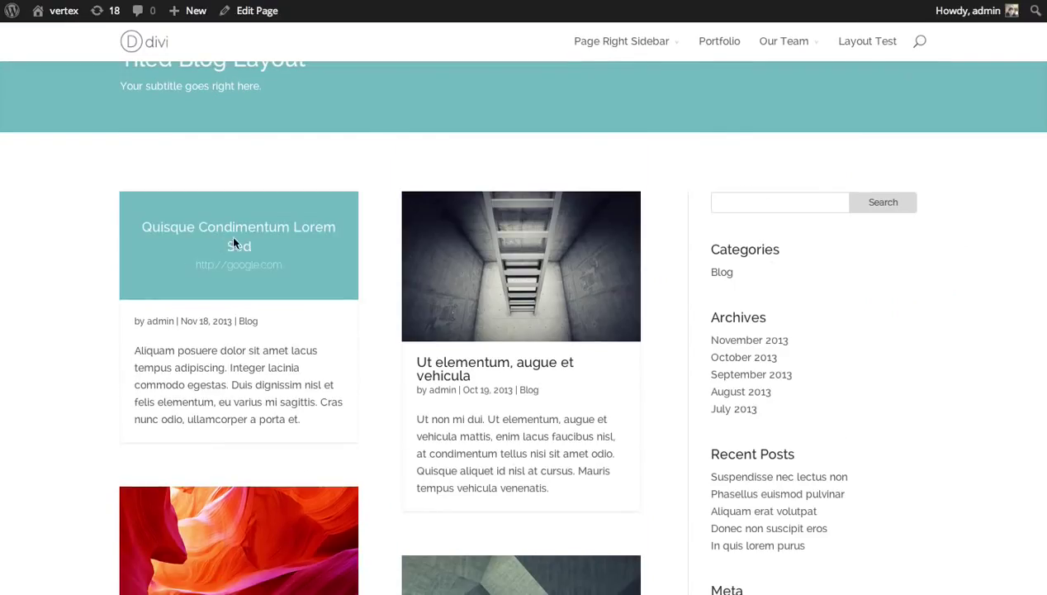